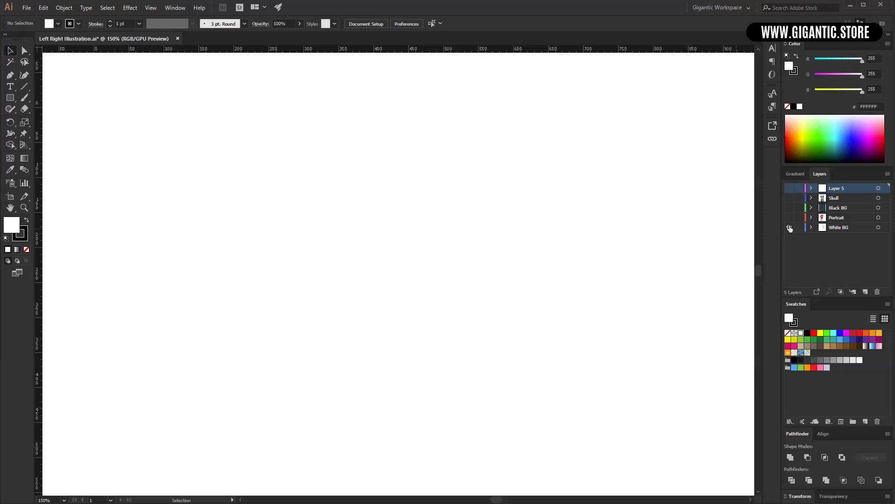
Toggle visibility of White BG, Portrait, Black BG, Skull and Layer 5, then select the skull's teeth
click(790, 228)
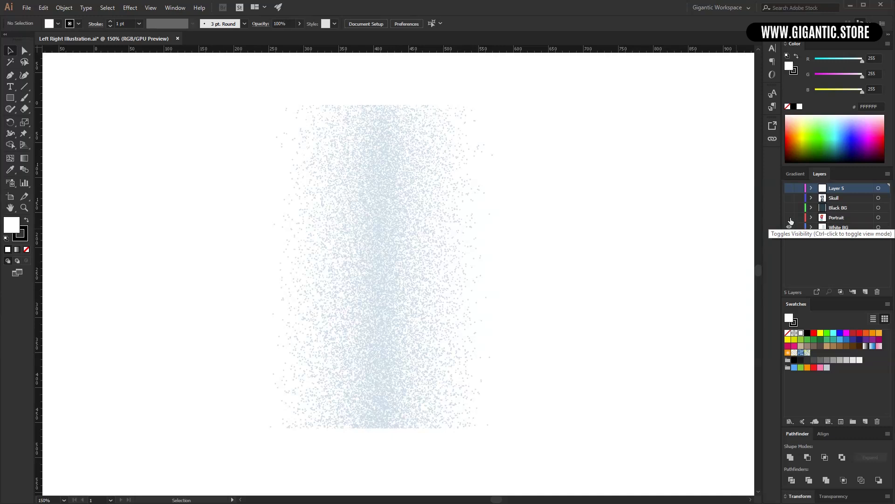
click(789, 217)
click(789, 207)
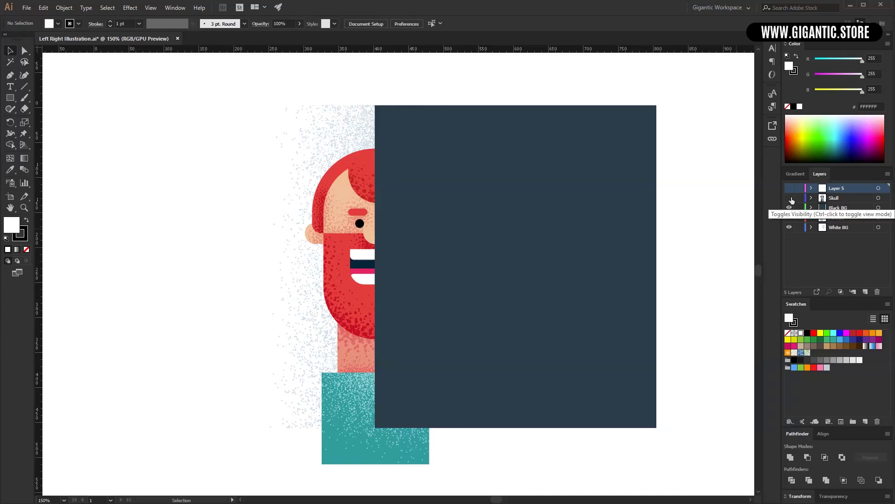
click(790, 198)
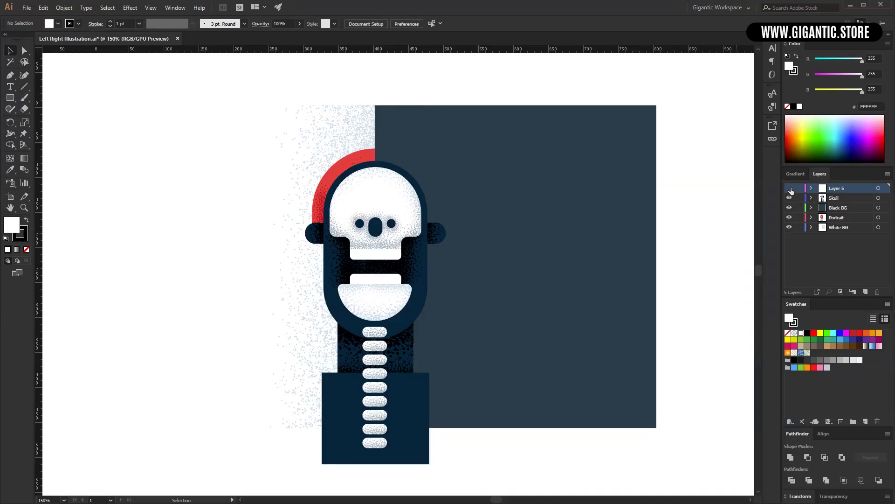
click(790, 188)
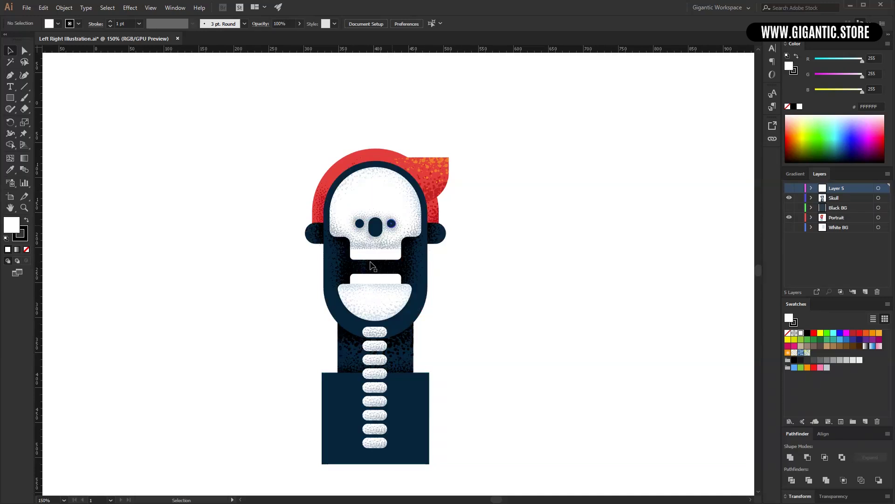
click(395, 259)
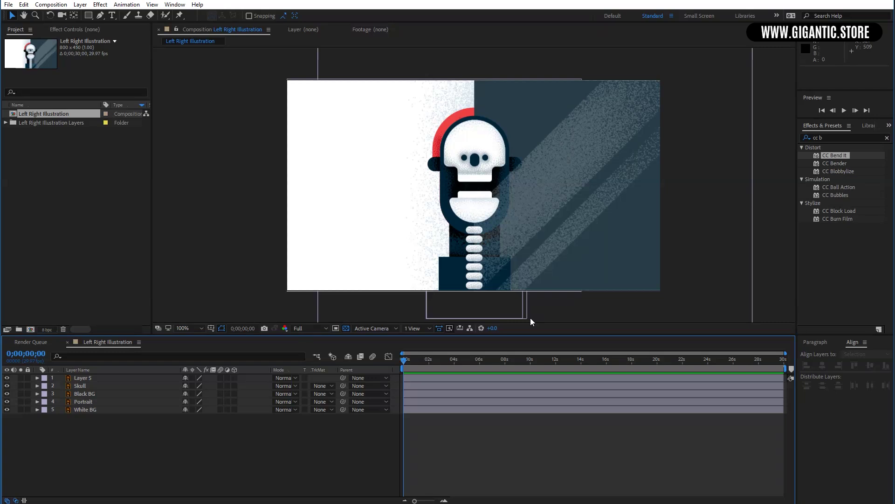
Solo Portrait, apply CC Bend It, and set Start to 105.0, 403.3 and End to 104.0, -30.3
click(20, 401)
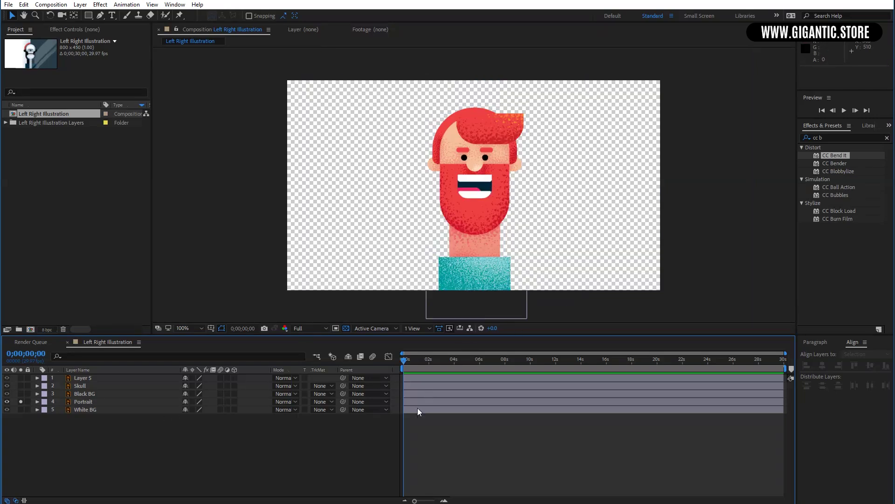
click(420, 401)
right_click(432, 365)
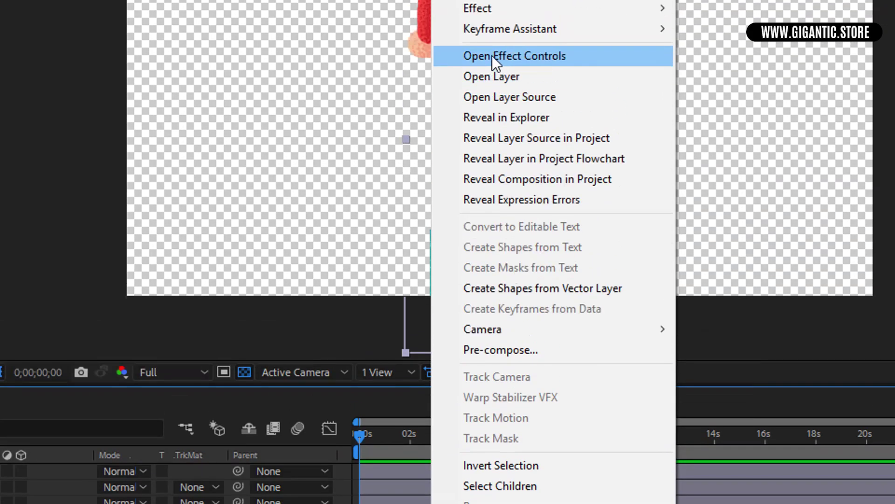
mouse_move(496, 11)
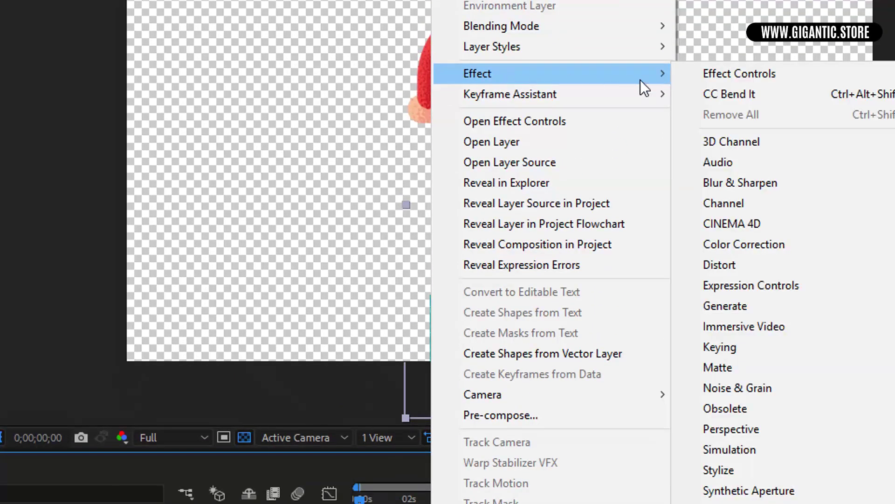
mouse_move(719, 264)
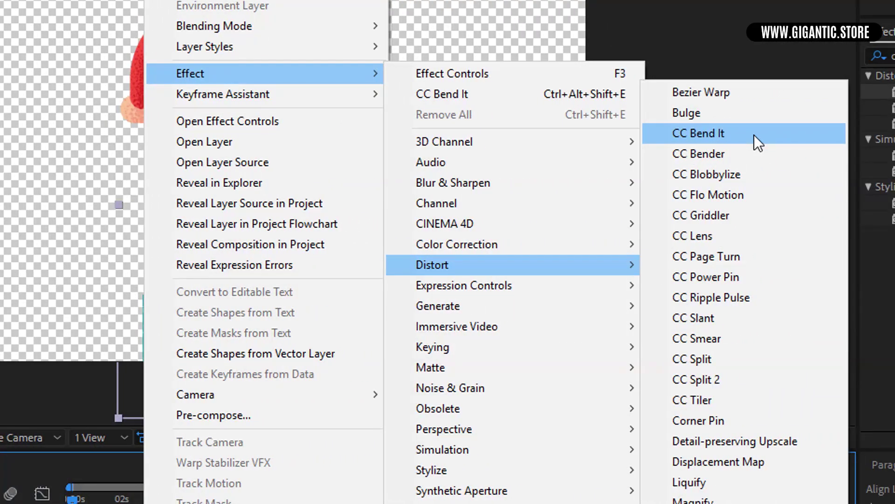
click(754, 135)
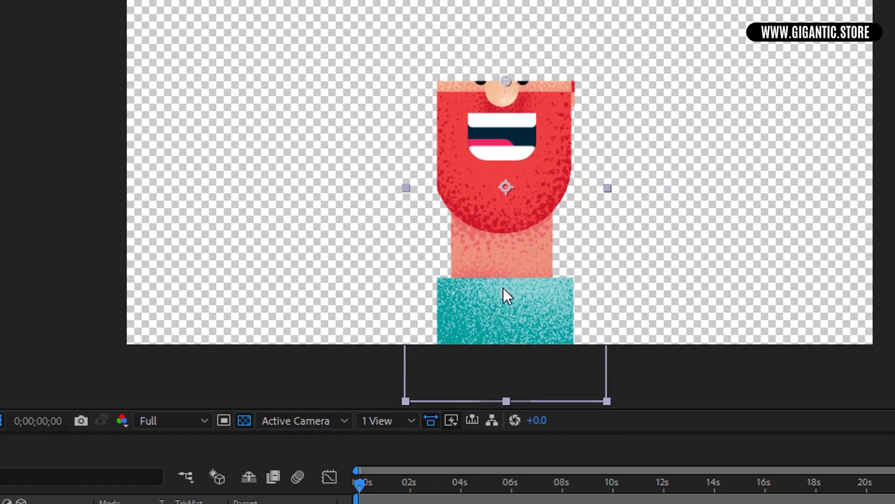
drag(505, 293, 503, 349)
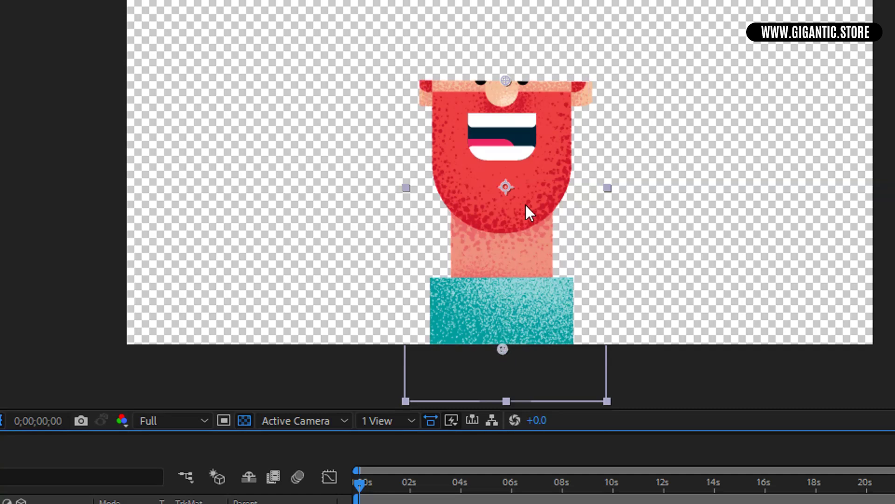
drag(505, 86, 511, 0)
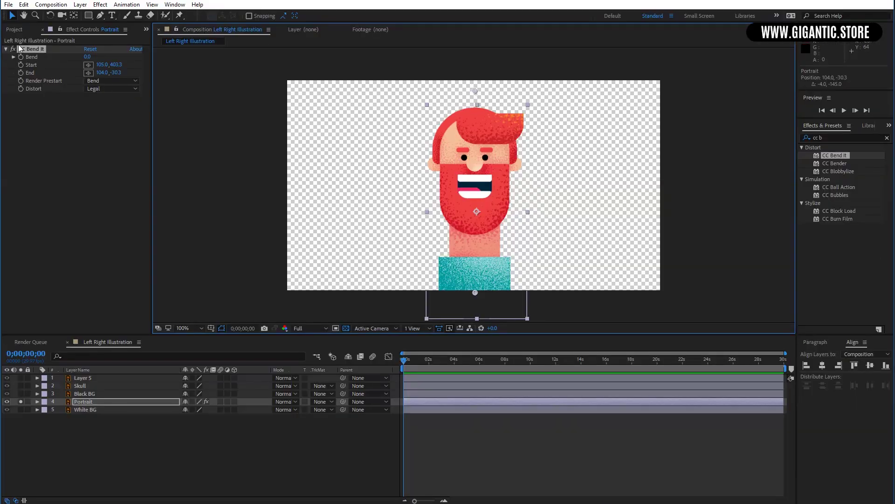
Raise CC Bend It's Bend to 24, then open Portrait in its own Layer panel
mouse_move(87, 57)
mouse_down()
mouse_move(112, 59)
mouse_move(86, 59)
mouse_move(103, 62)
mouse_up()
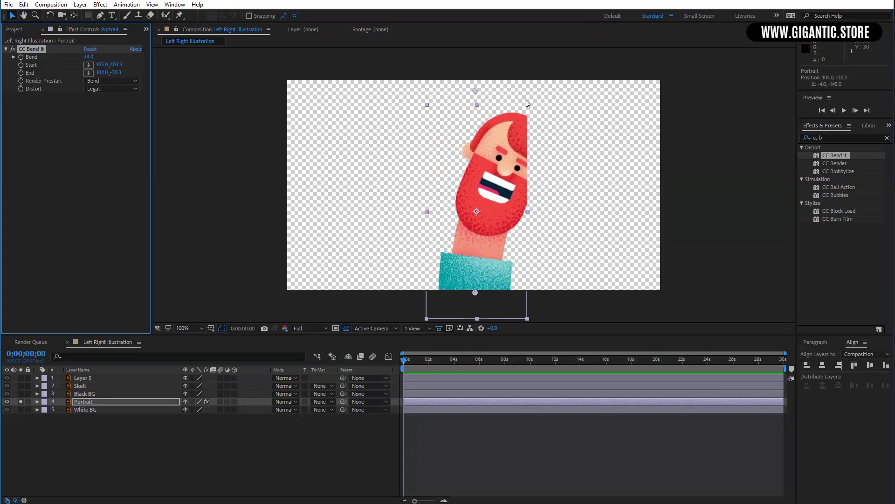
double_click(470, 402)
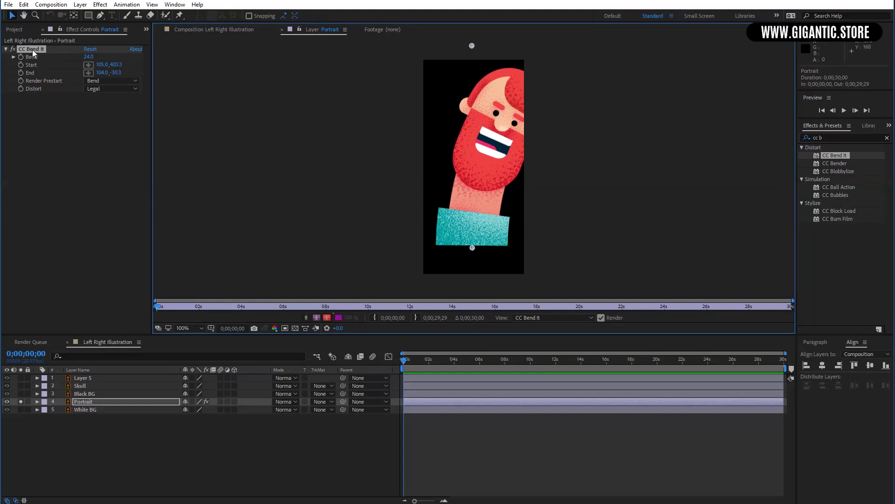
click(14, 37)
Delete CC Bend It, then precompose the Portrait layer into a comp named Portrait and open it
key(Delete)
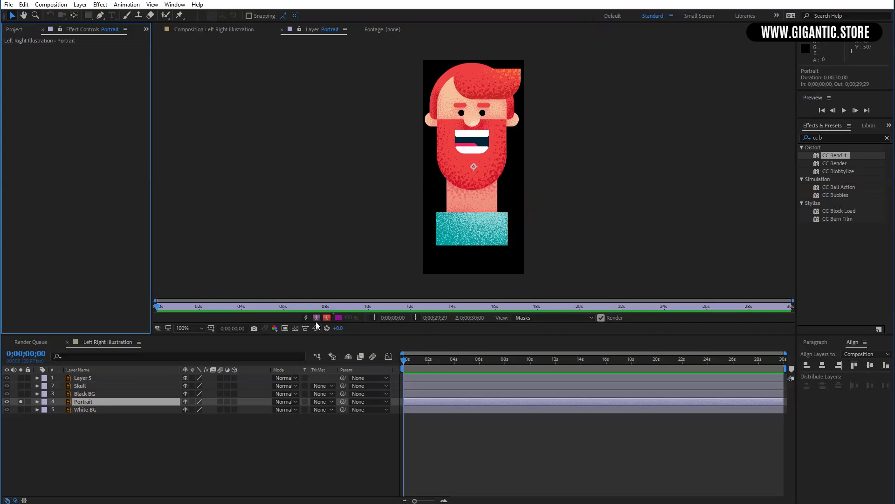
click(220, 30)
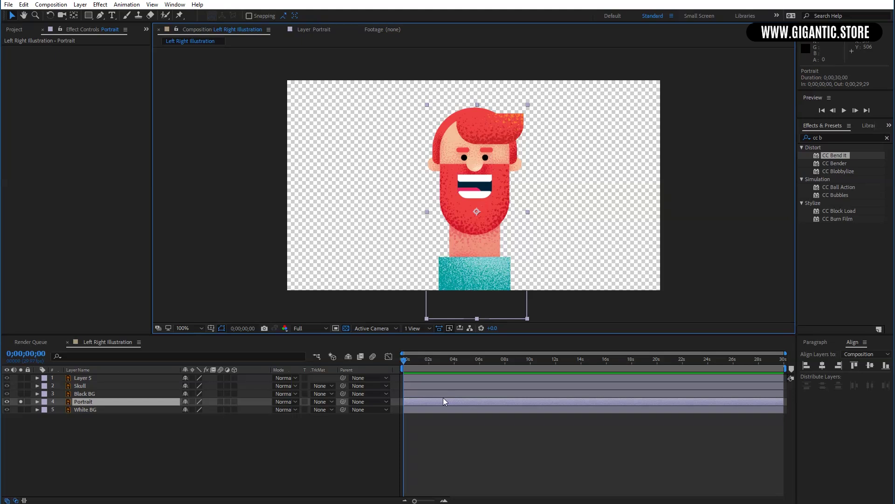
right_click(464, 400)
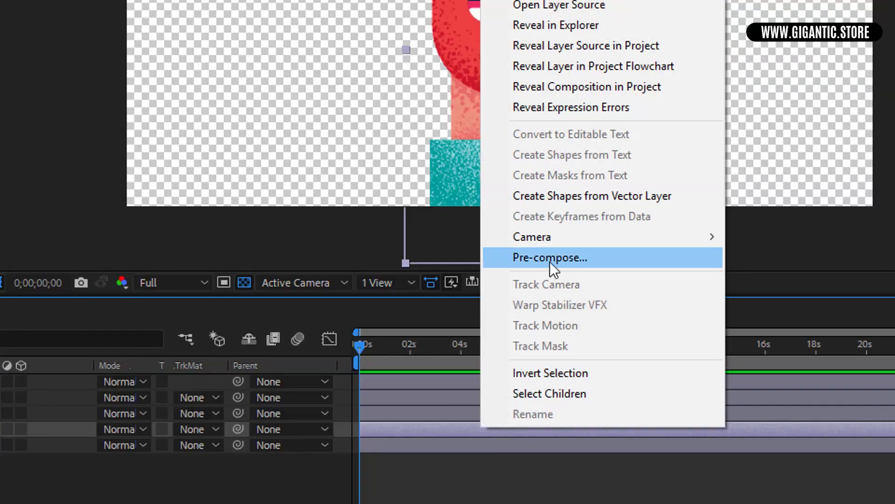
click(602, 258)
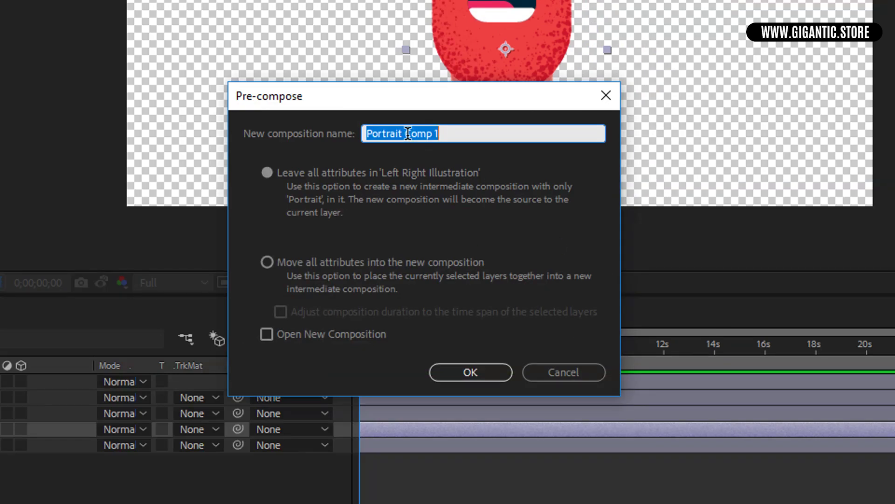
text(Portrait)
click(472, 372)
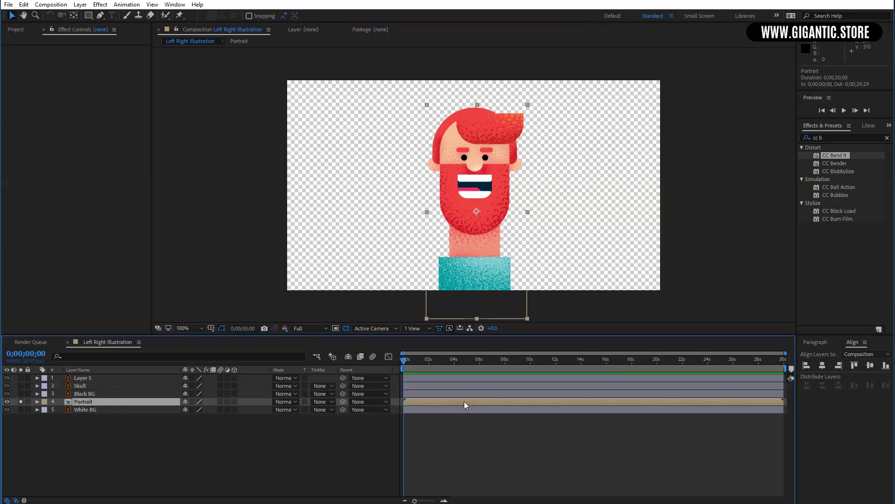
double_click(427, 401)
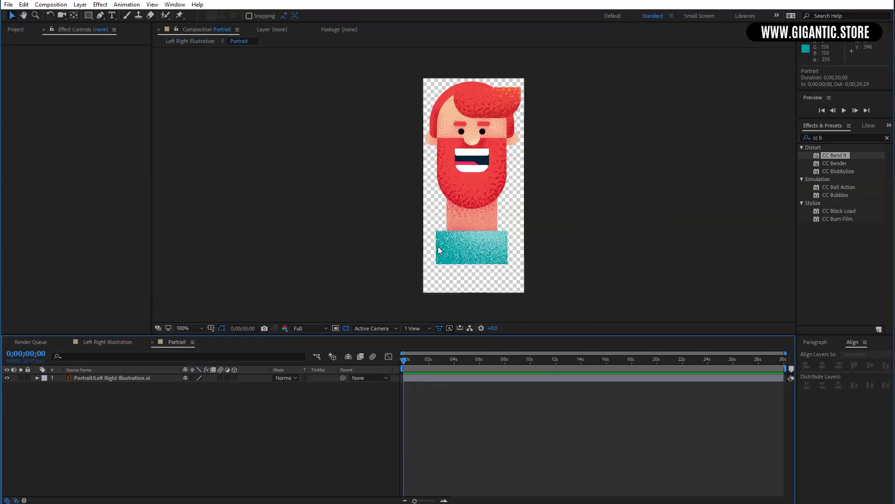
Resize the Portrait composition to 600 x 500 px and return to Left Right Illustration
key(ctrl+k)
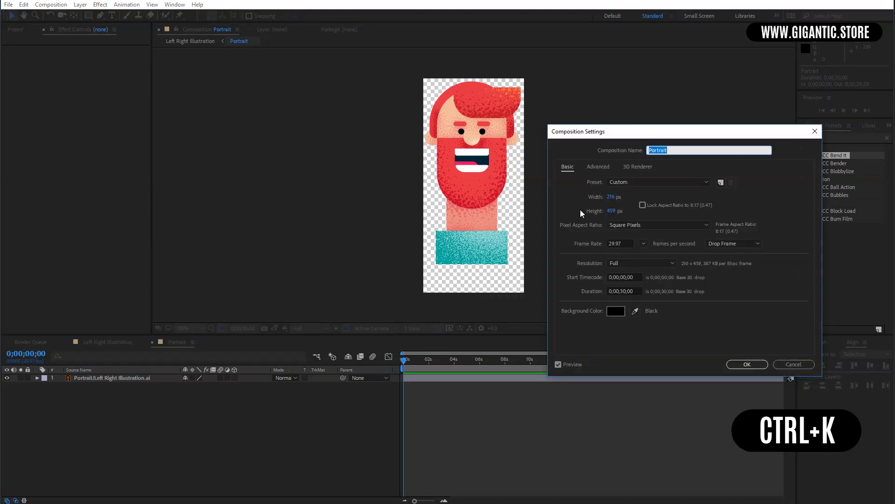
click(610, 197)
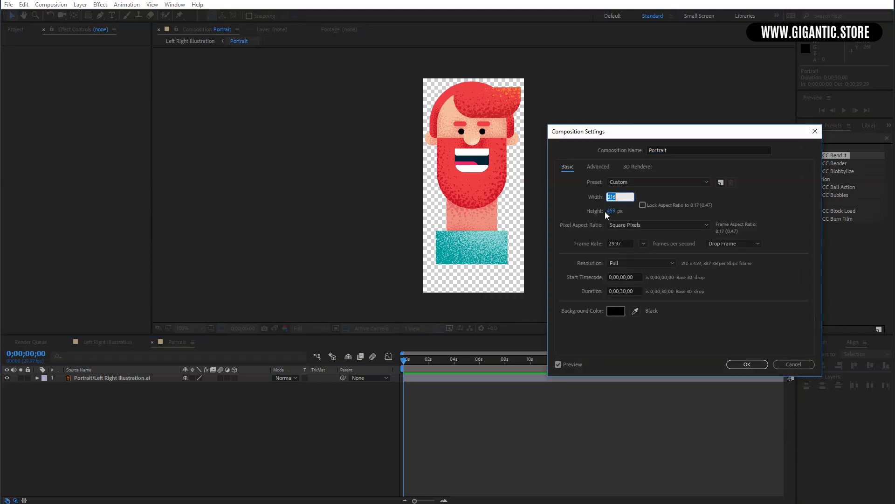
text(600)
key(Tab)
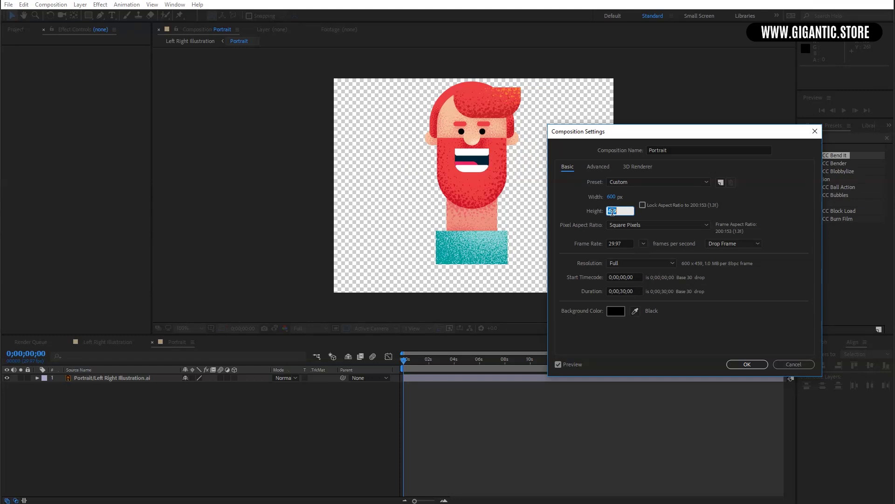
text(500)
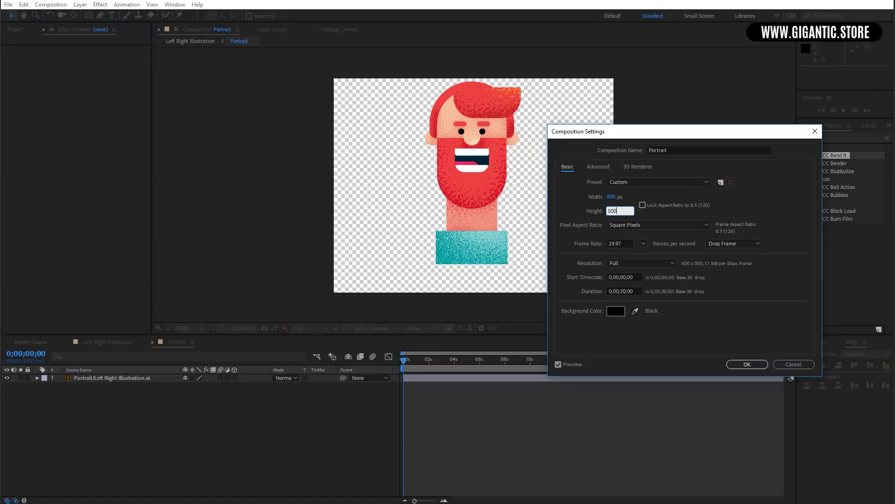
click(753, 367)
click(110, 341)
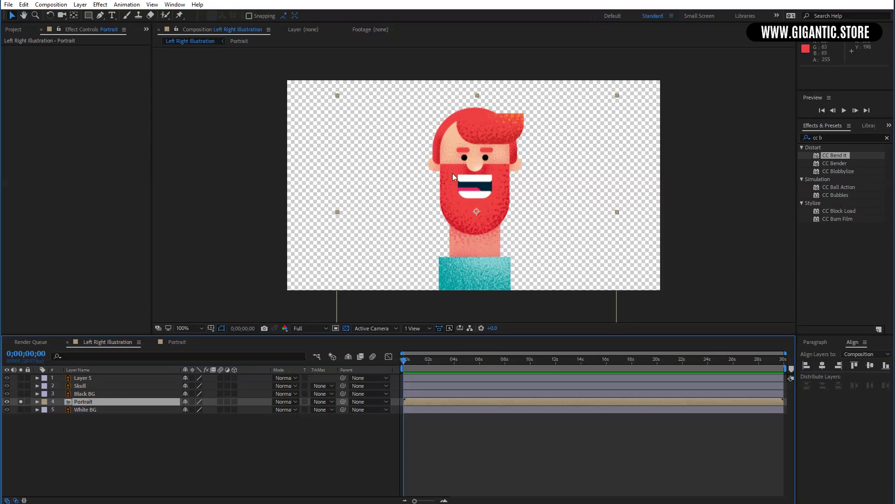
Solo the Skull layer and precompose it into a new comp named Skull
key(ctrl+shift+a)
click(21, 386)
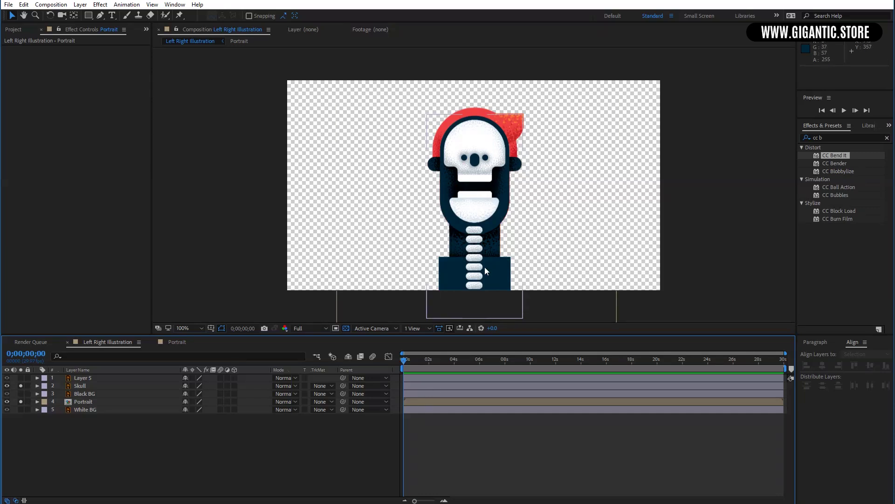
right_click(415, 385)
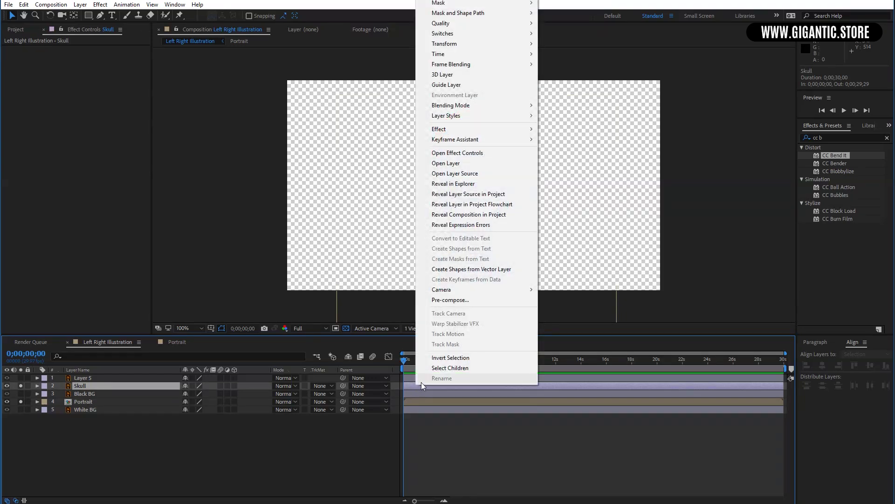
click(453, 304)
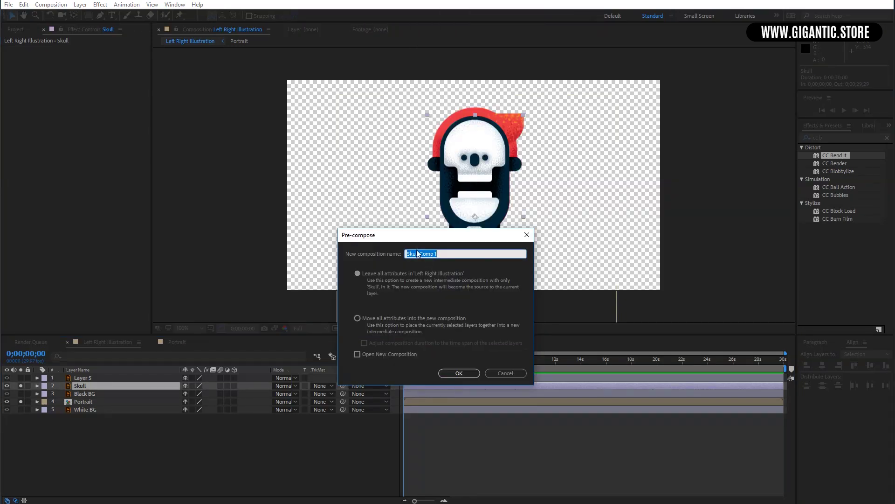
text(Skull)
key(Return)
Resize the Skull composition to 600 x 500 and return to Left Right Illustration
key(ctrl+k)
click(611, 196)
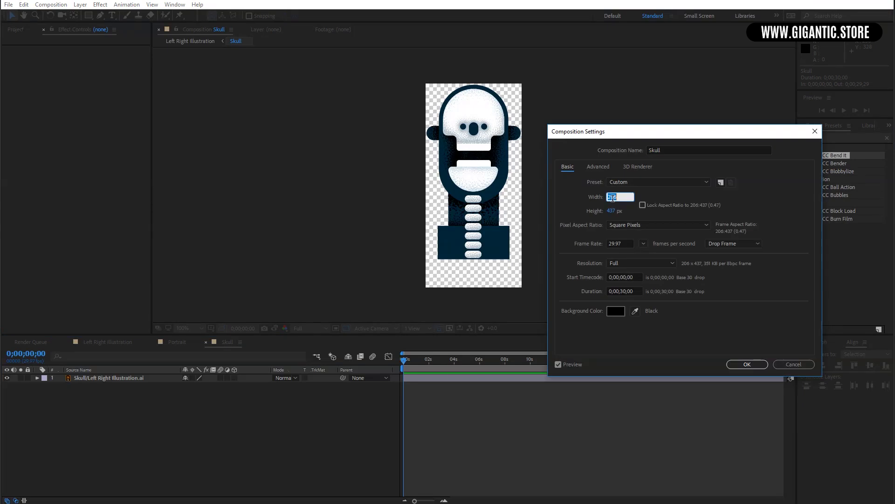
text(600)
key(Tab)
text(500)
key(Tab)
click(746, 364)
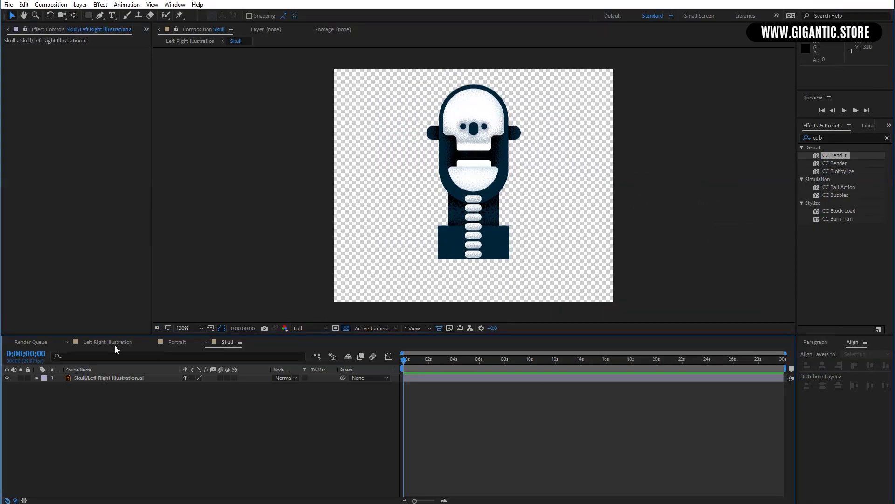
click(108, 342)
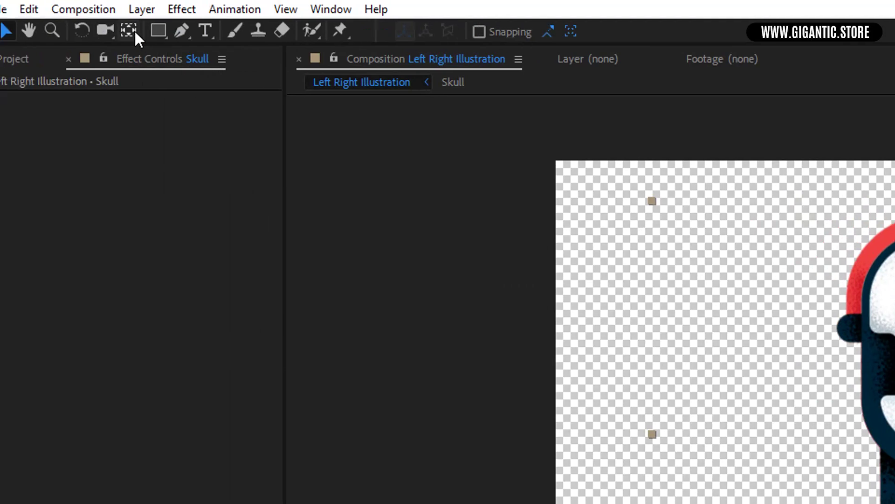
With the Pan Behind tool, move the Skull's anchor point down to the last vertebra
click(135, 32)
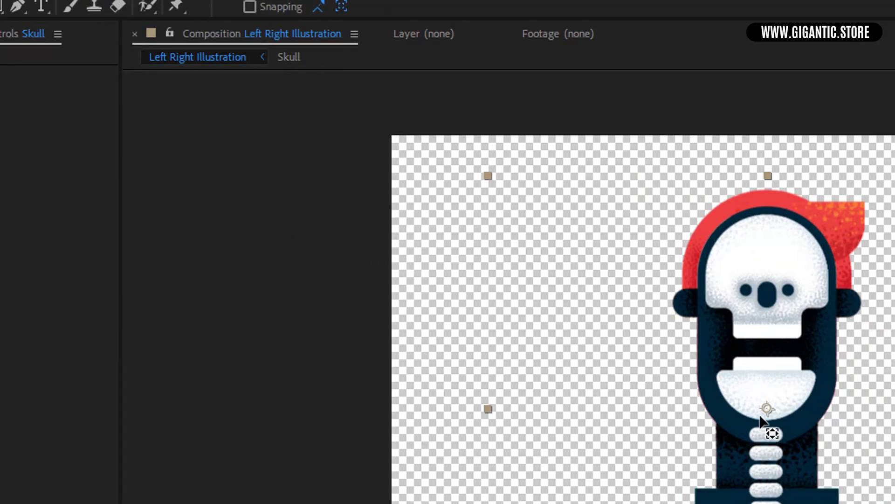
drag(810, 410, 813, 448)
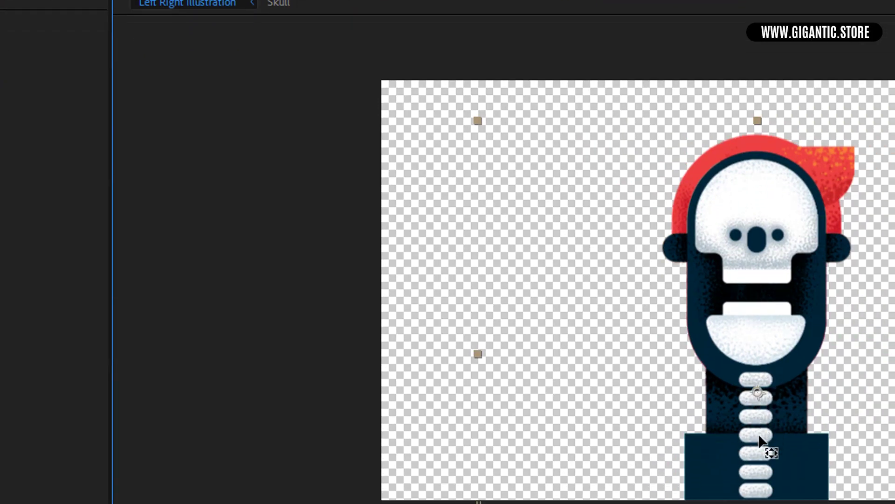
drag(760, 437, 757, 501)
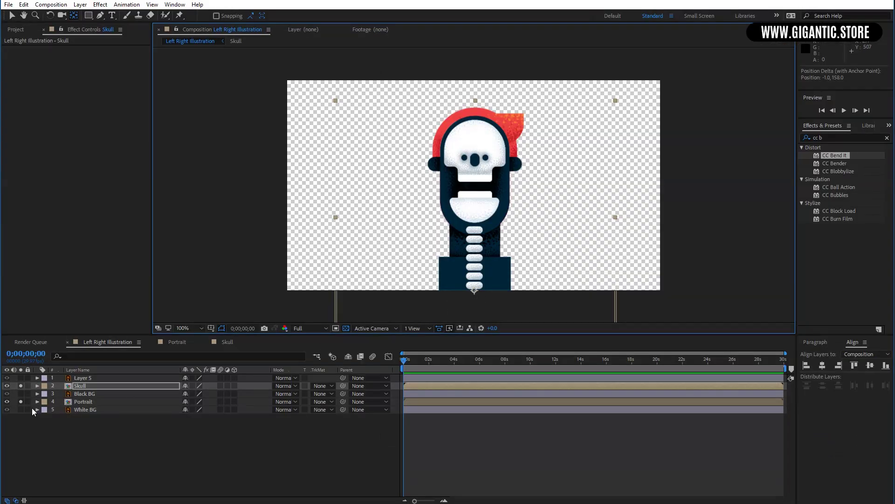
Unsolo Skull and move the Portrait's anchor point down to the shirt
click(21, 386)
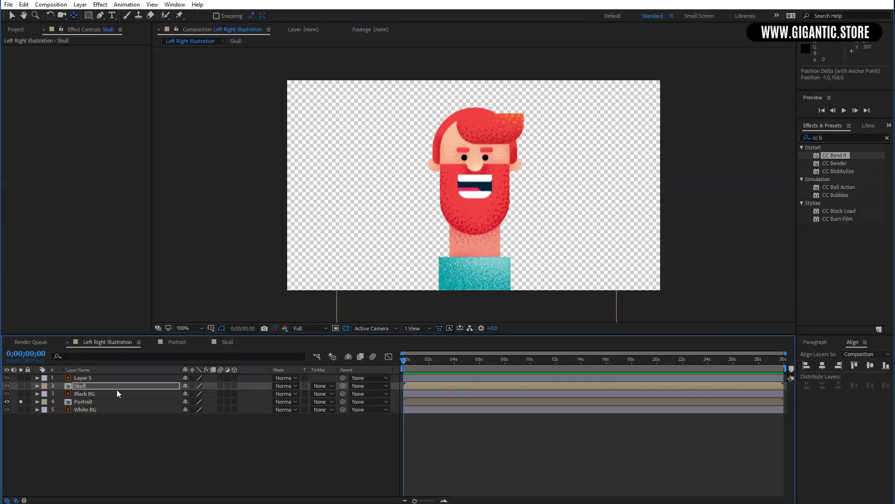
click(448, 402)
drag(476, 212, 474, 292)
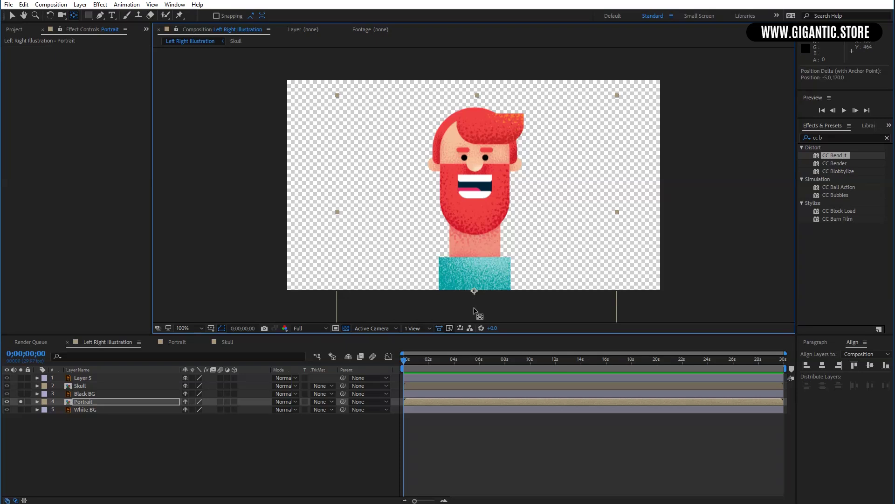
Apply CC Bend It to the nested Portrait layer and move End above the head to 297.0, -23.0
right_click(422, 402)
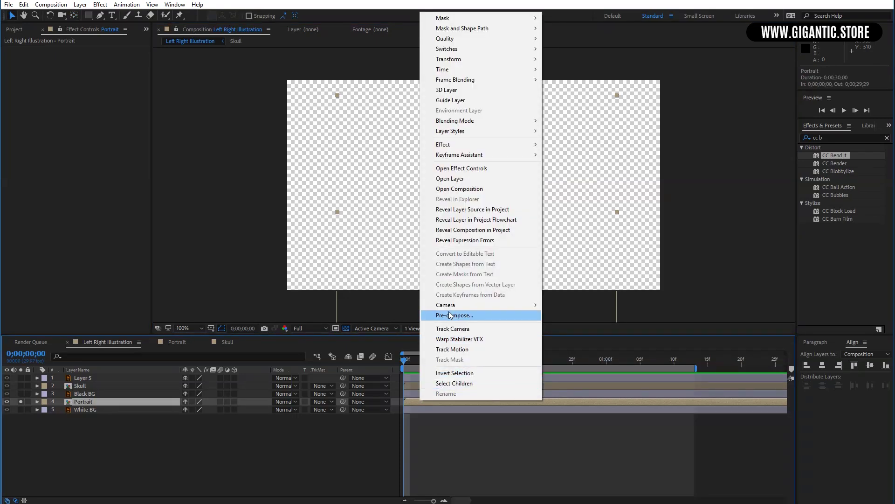
mouse_move(490, 145)
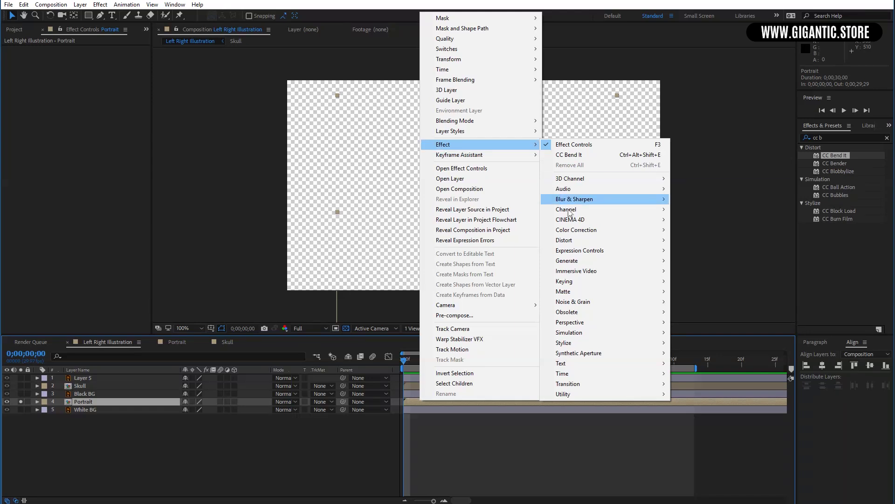
mouse_move(576, 246)
click(691, 175)
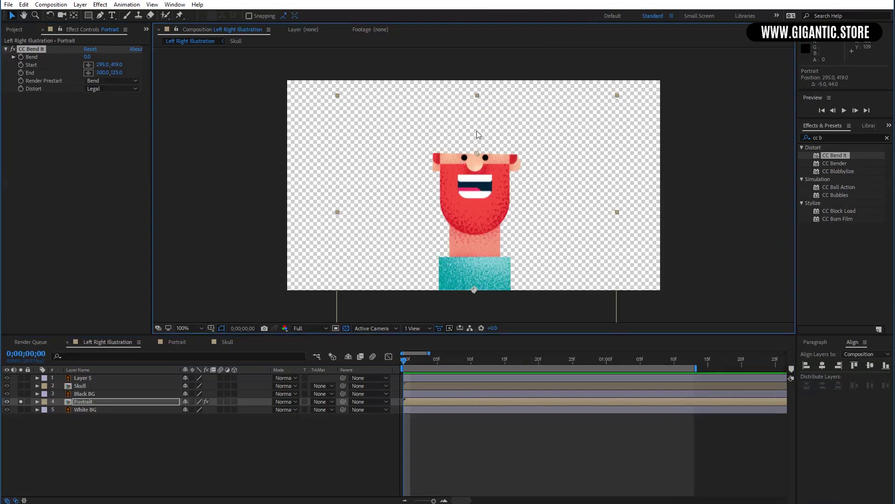
drag(478, 89, 477, 82)
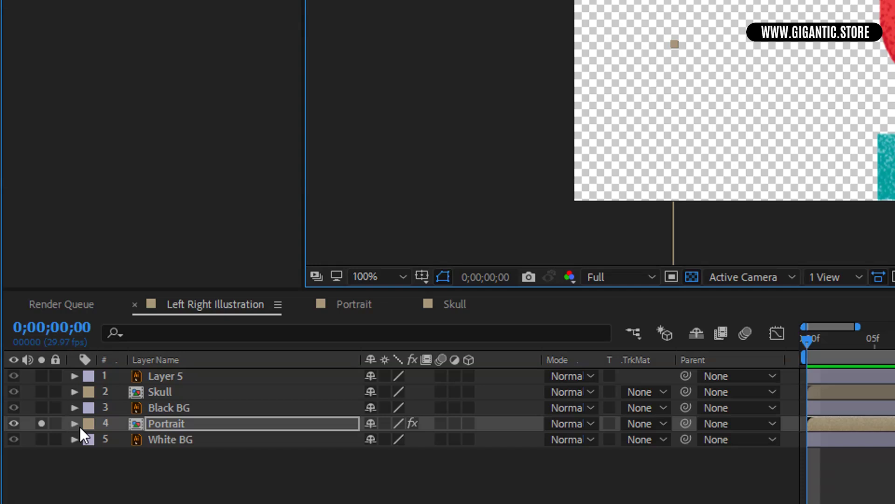
click(38, 402)
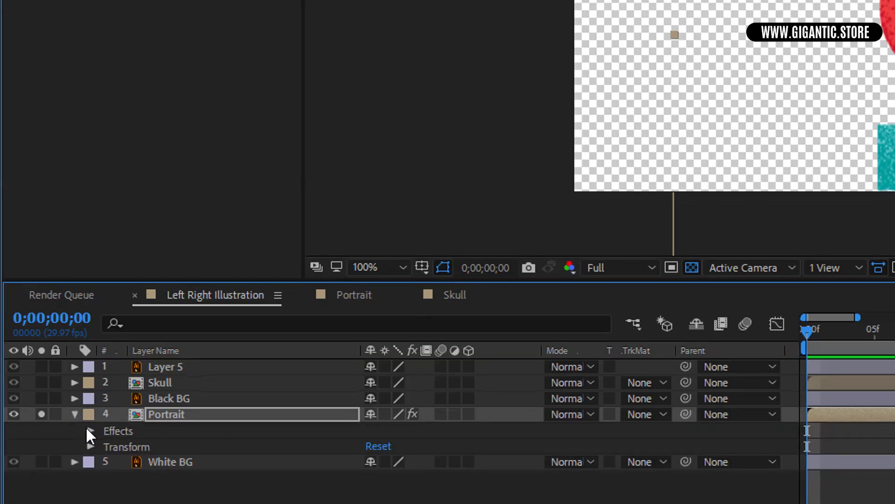
Keyframe CC Bend It's Bend at 20 on frame 0 and -20 at frame 10, then scrub to preview
click(89, 429)
click(106, 424)
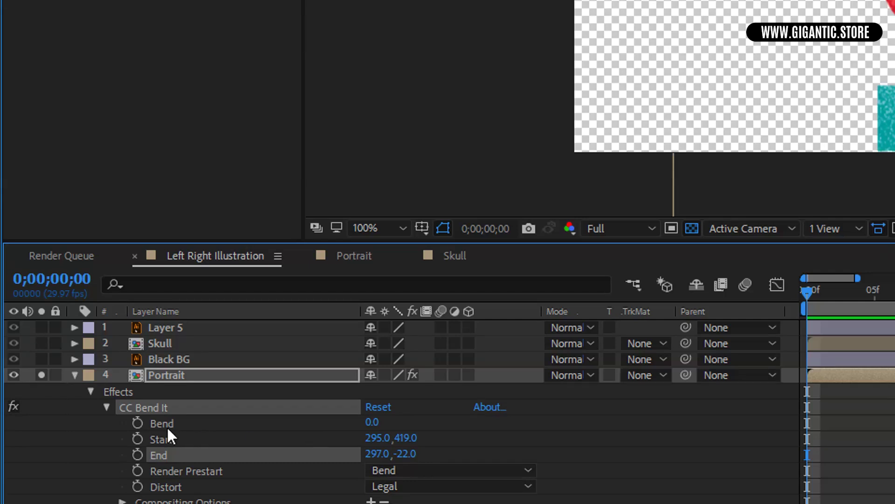
click(138, 423)
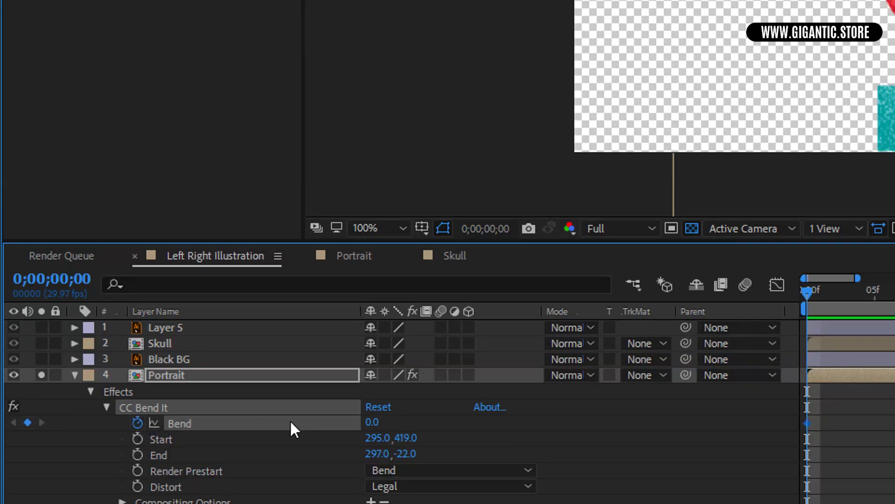
click(371, 422)
text(20)
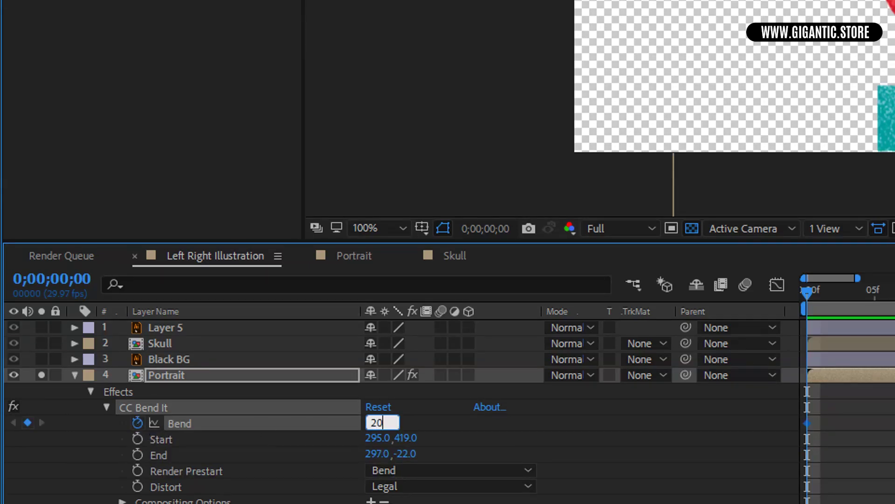
key(Return)
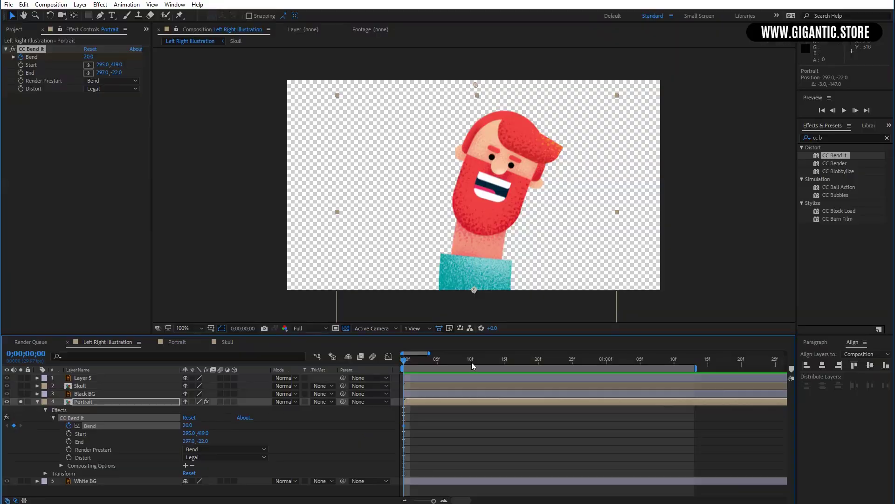
click(472, 365)
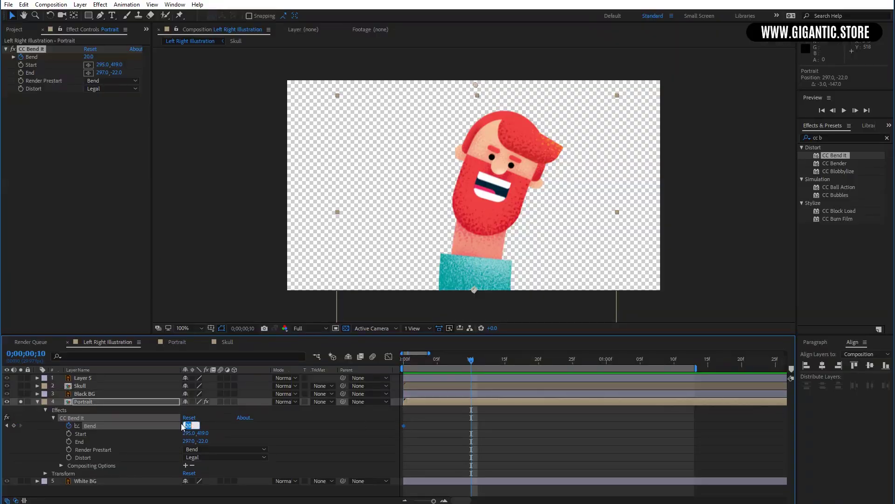
text(-20)
key(Return)
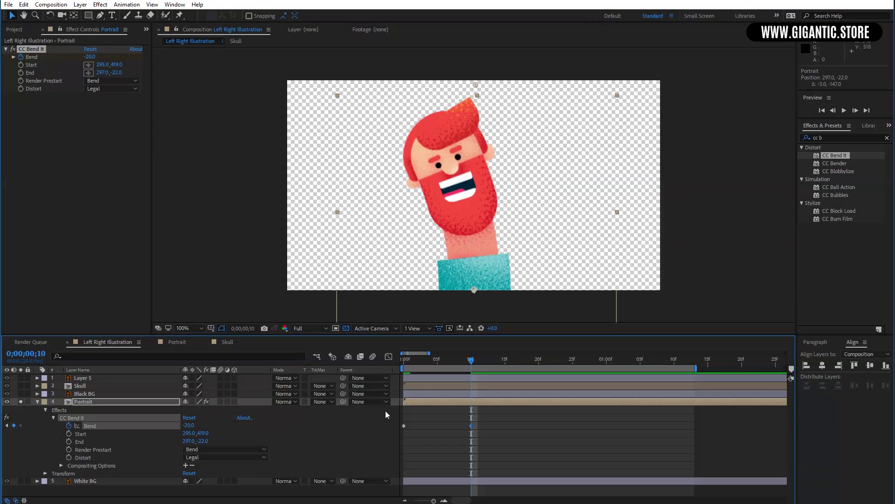
drag(474, 363, 393, 357)
Keyframe the Portrait's Rotation at 7° on frame 0 and -7° at frame 10
click(46, 473)
scroll(112, 453, down, 1)
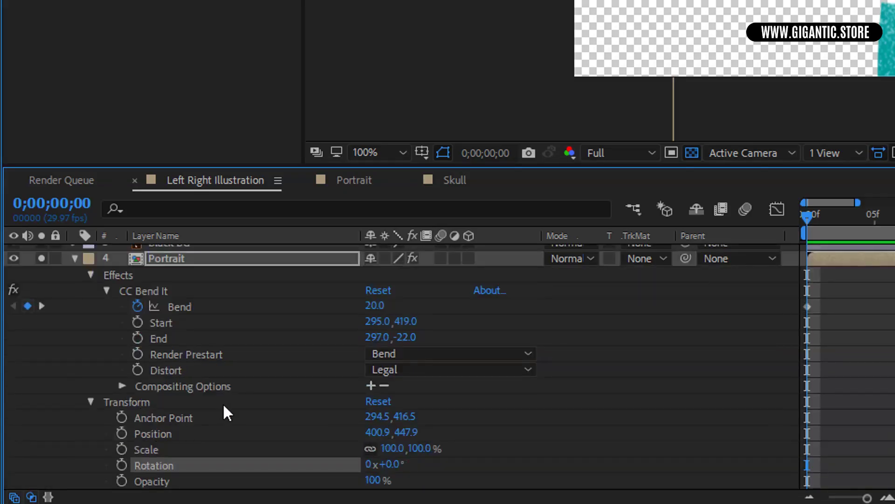
key(alt+shift+r)
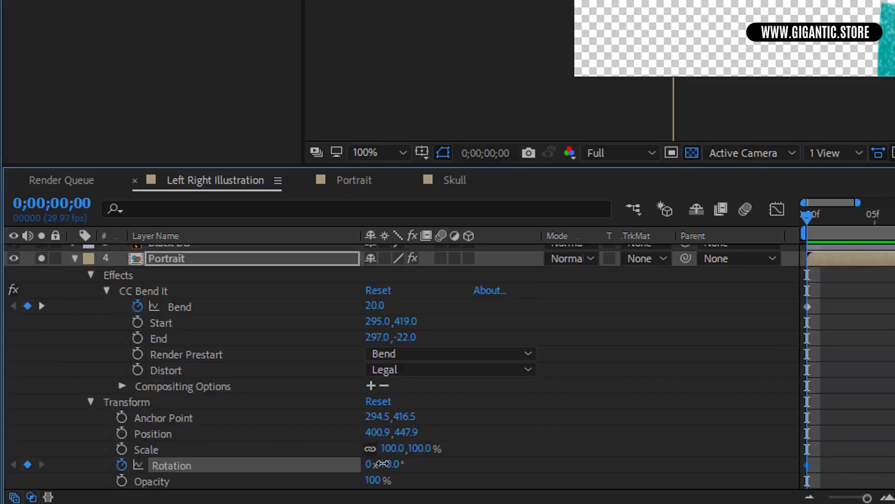
click(394, 464)
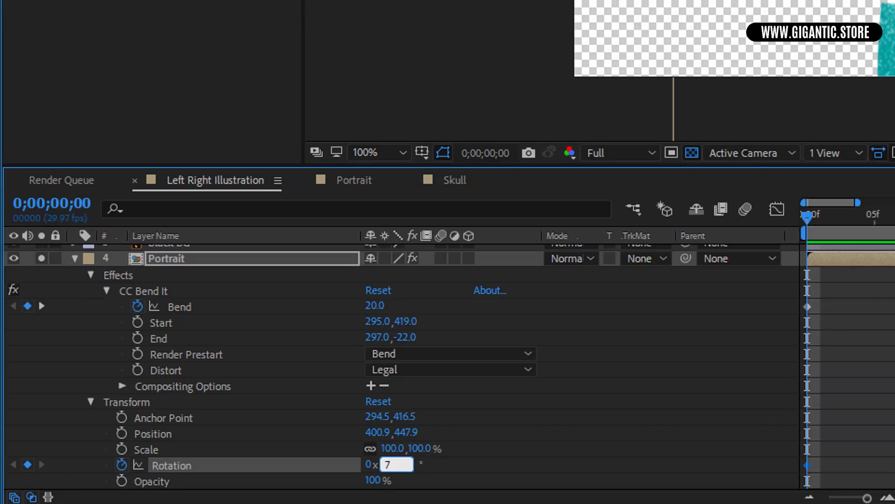
key(Return)
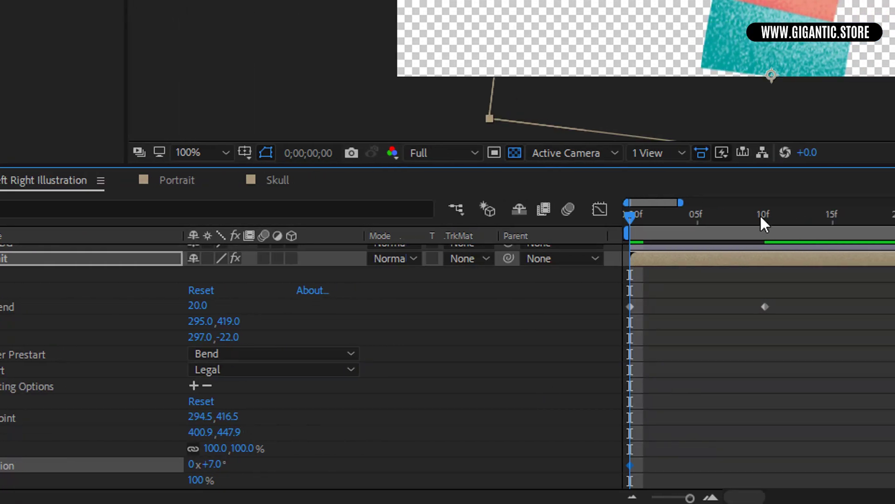
click(762, 215)
click(215, 463)
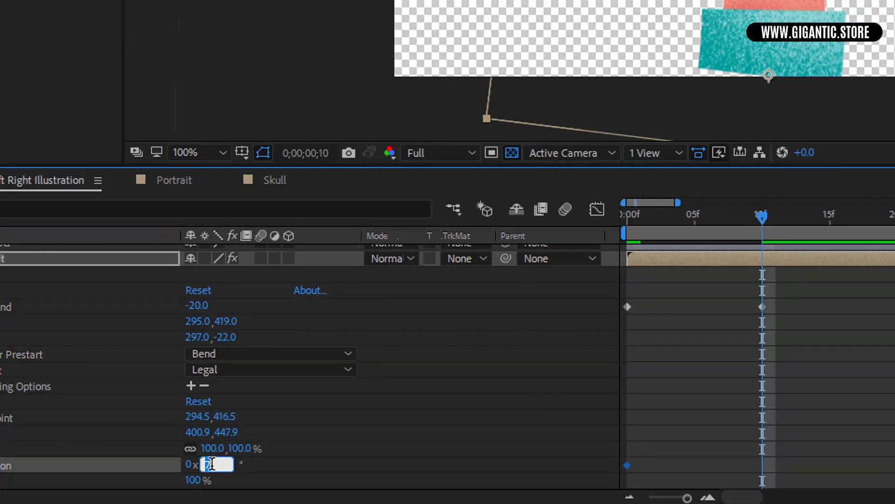
text(-7)
key(Return)
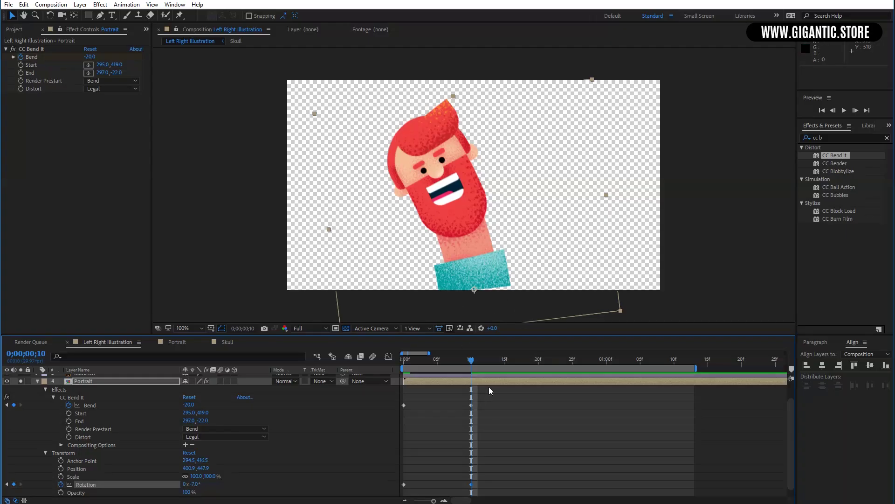
click(491, 382)
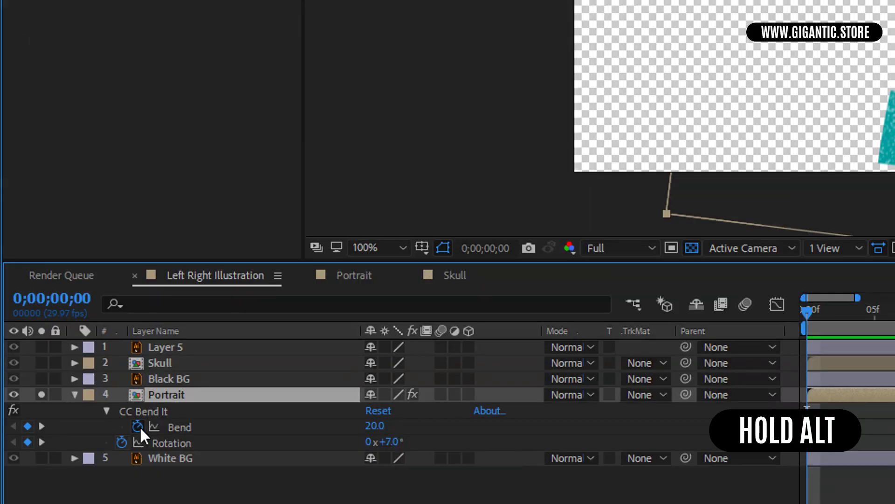
Add a loopOut("pingpong") expression to the Bend property and preview the repeating sway
alt+click(138, 426)
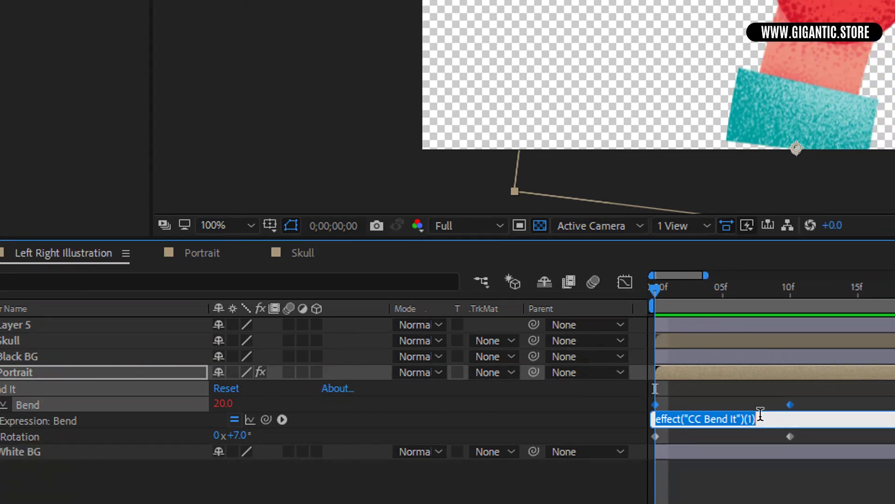
text(loop)
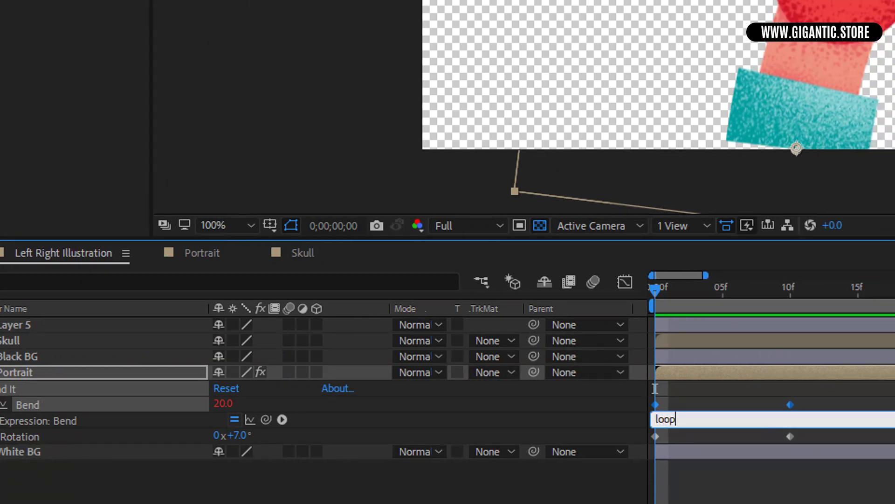
text(Out)
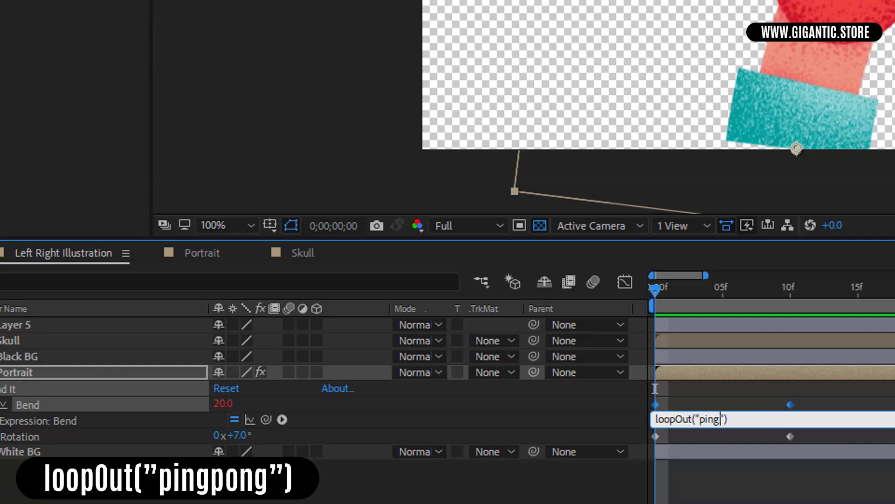
text(("pingpong)
click(845, 369)
key(space)
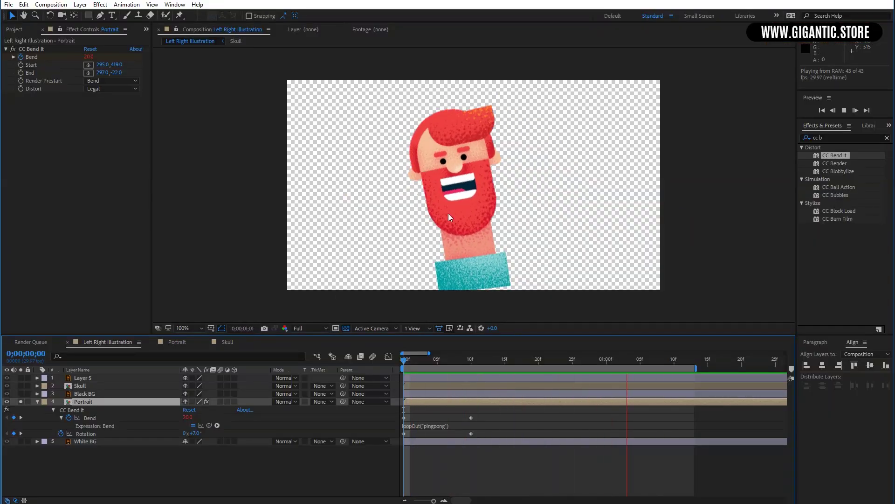
key(space)
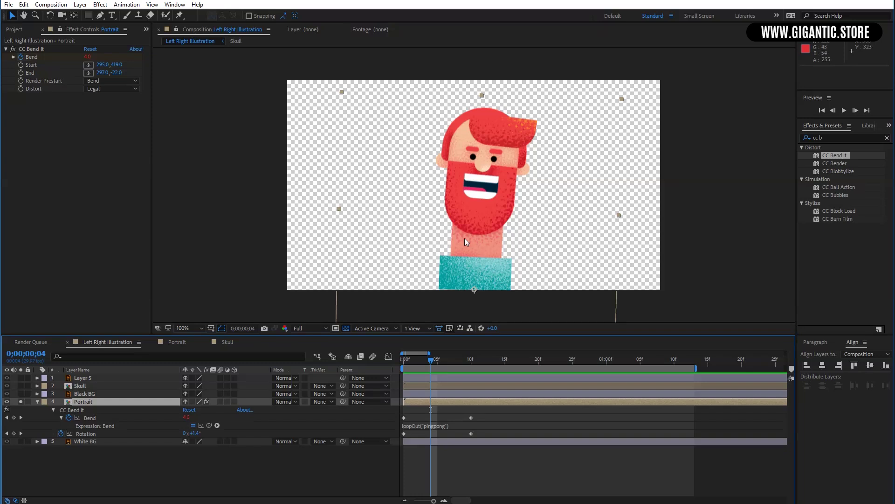
Copy Bend's loopOut("pingpong") expression only and paste it onto the portrait's Rotation property
click(91, 421)
key(space)
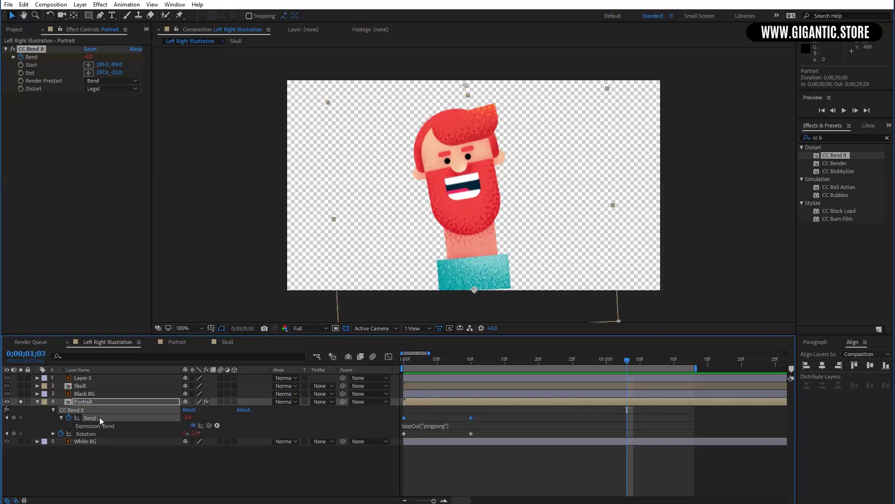
right_click(92, 421)
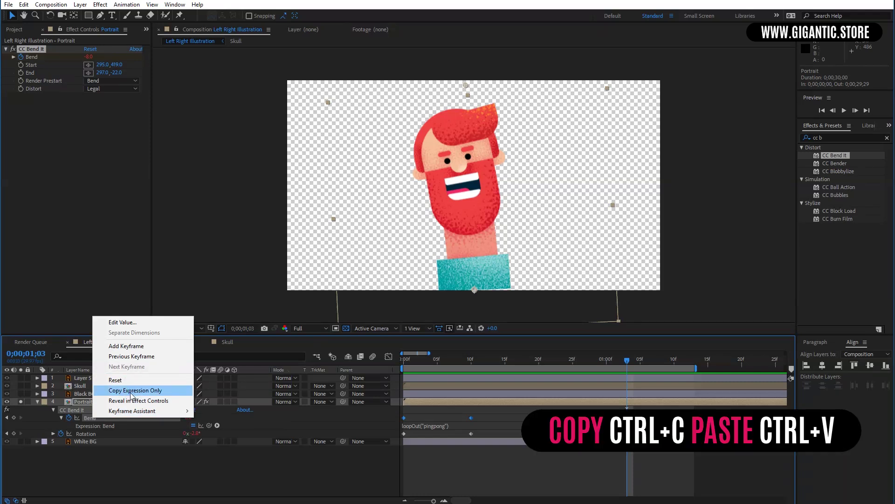
click(127, 390)
click(88, 433)
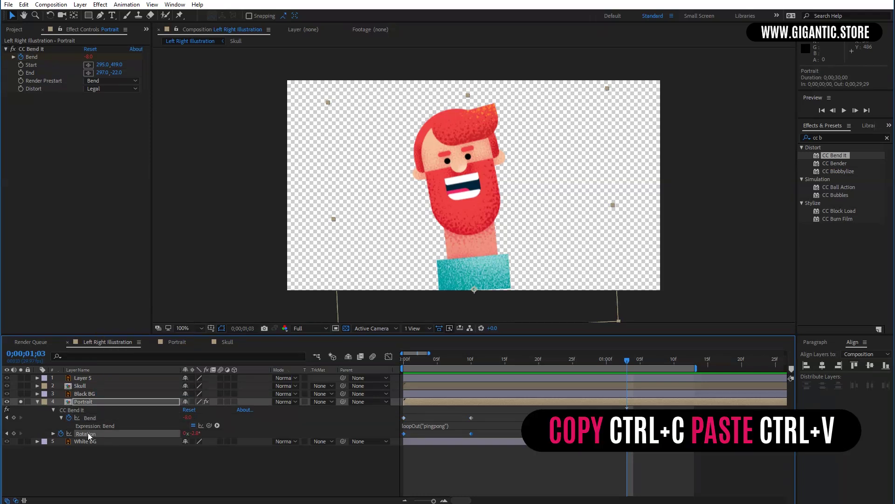
key(ctrl+shift+a)
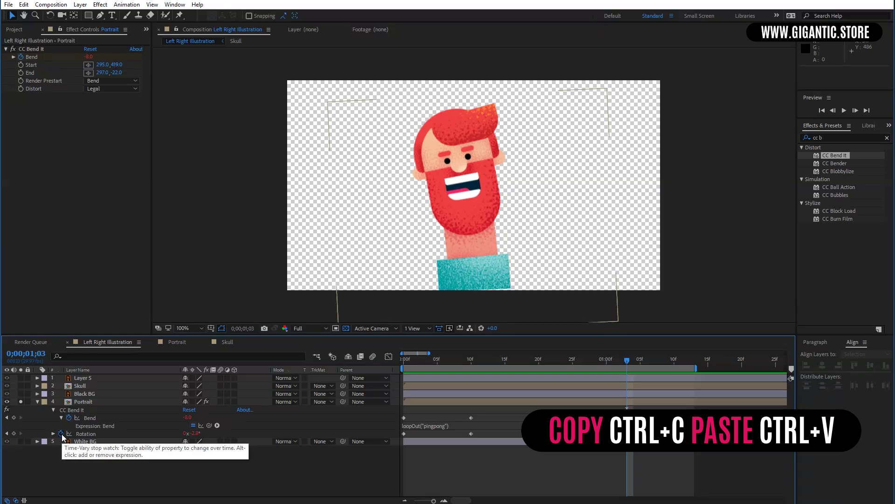
key(ctrl+v)
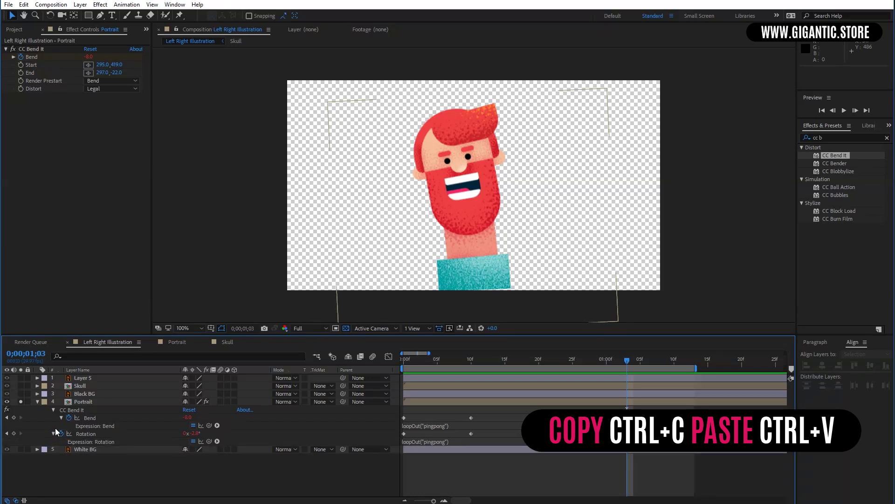
Limit the work area to about 20 frames, preview, and shift the Bend and Rotation keys four frames later
drag(696, 368, 544, 367)
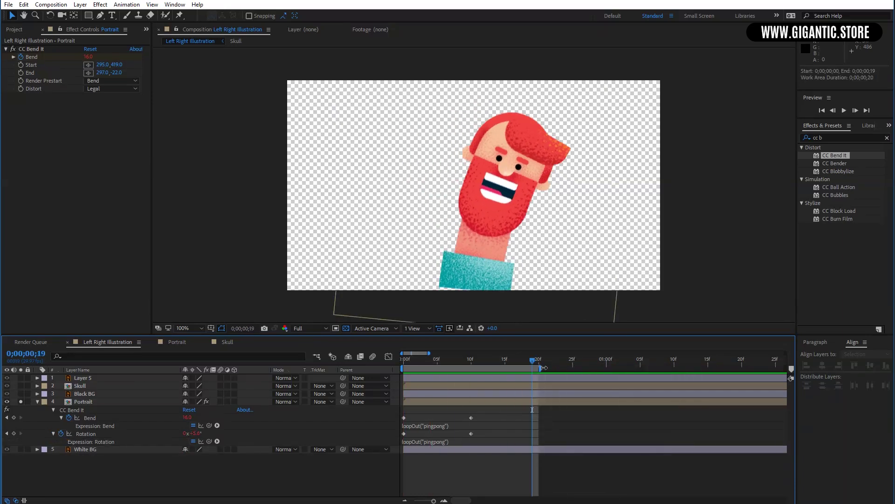
key(space)
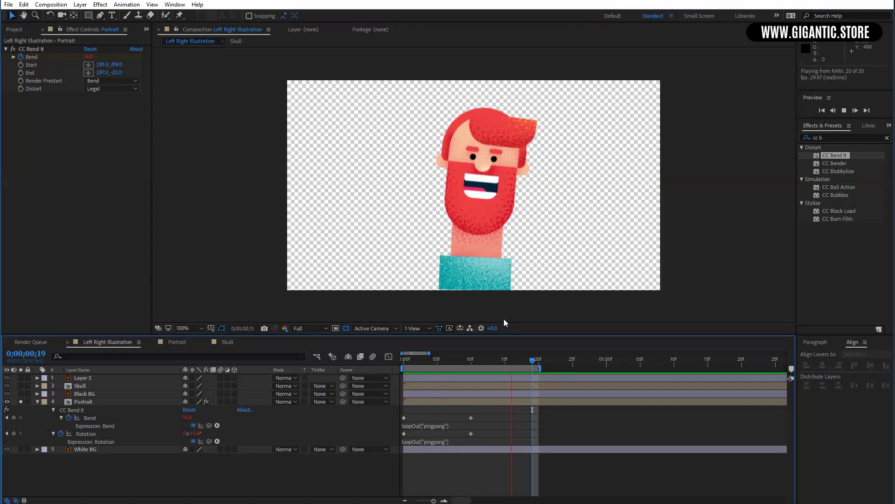
key(space)
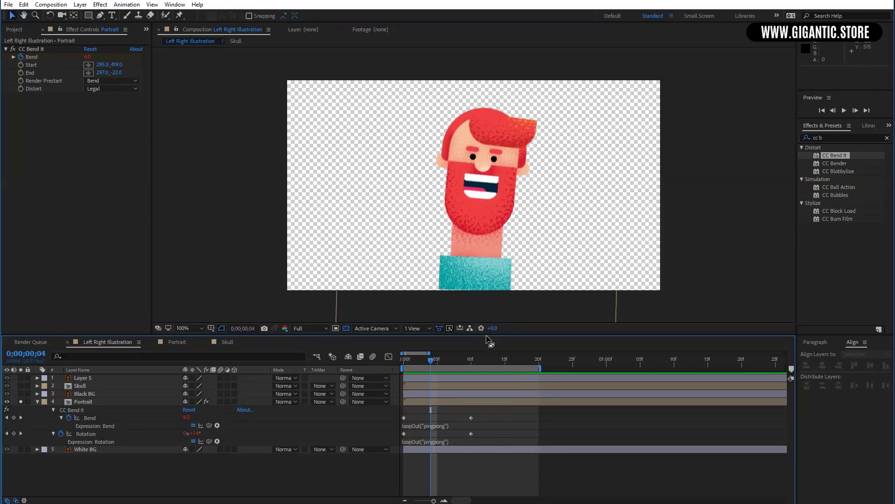
drag(480, 412, 430, 434)
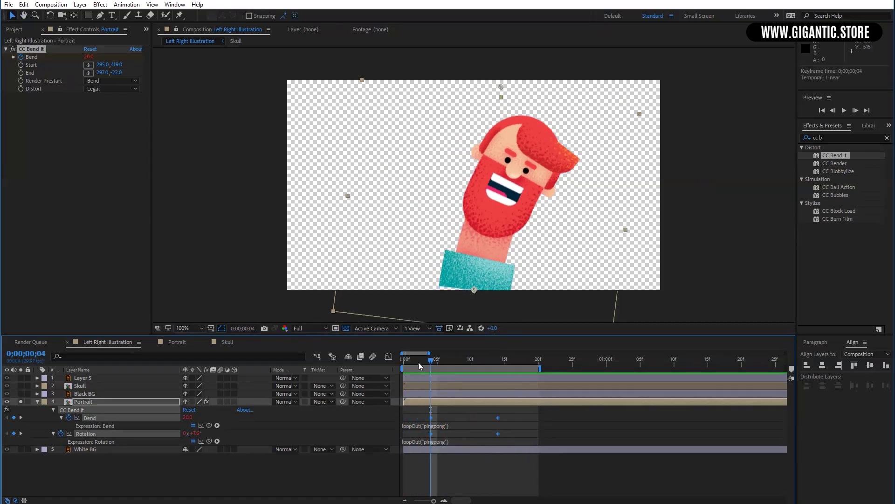
At frame 0, set the portrait's Bend to 22 and Rotation to 8°
click(416, 413)
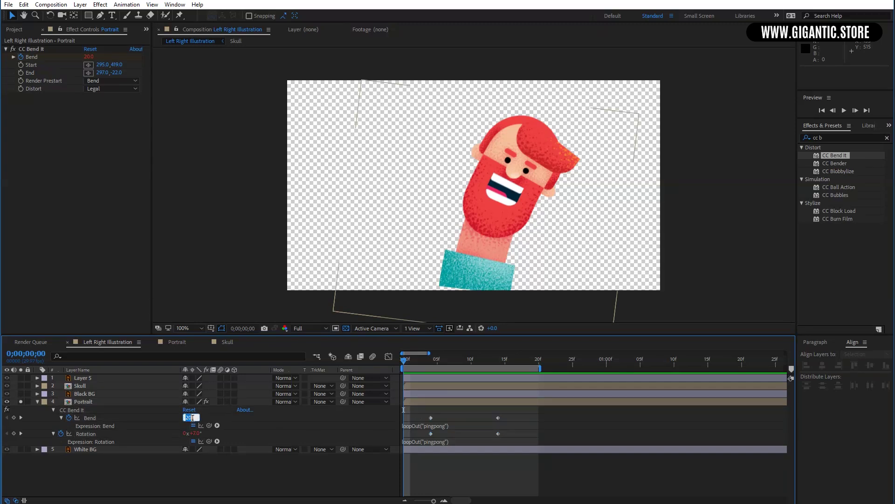
text(22)
key(Return)
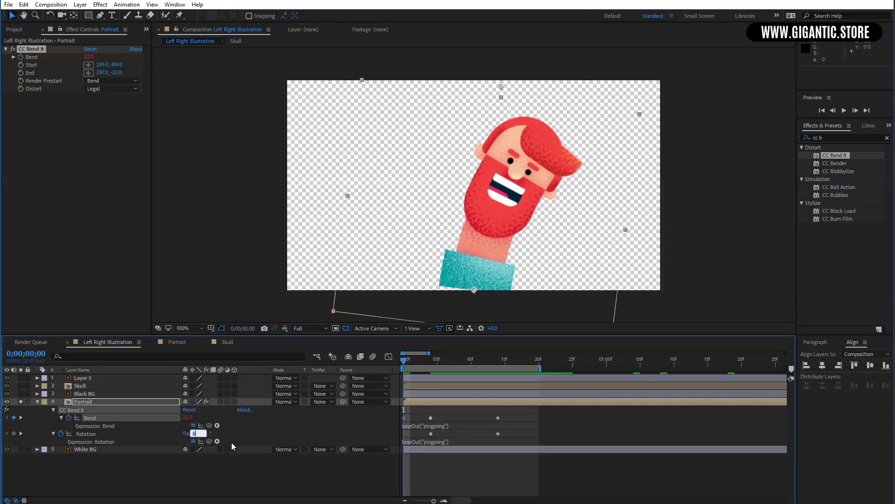
key(Return)
At frame 20, set Bend to -22 and Rotation to -8°
click(418, 361)
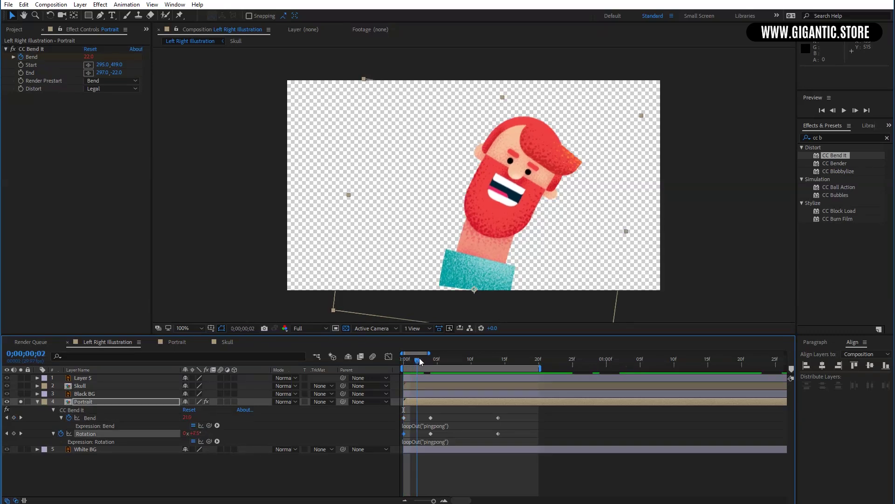
drag(420, 361, 539, 360)
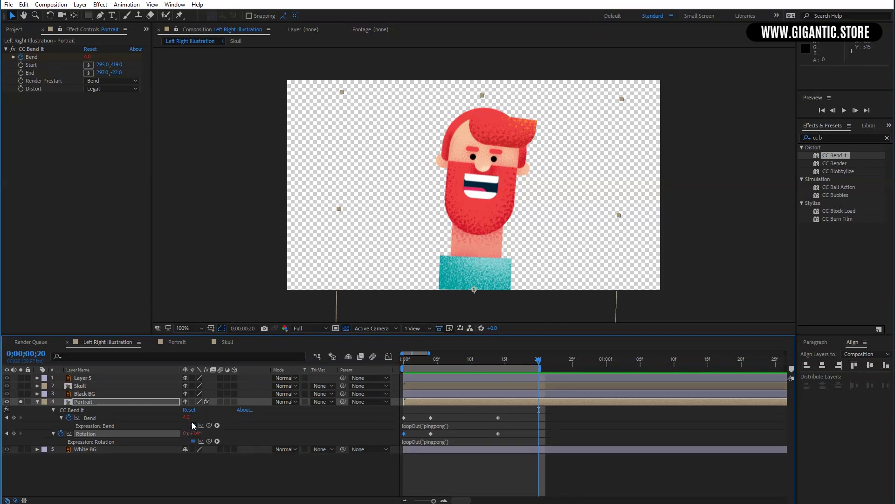
text(-22)
key(Return)
click(198, 432)
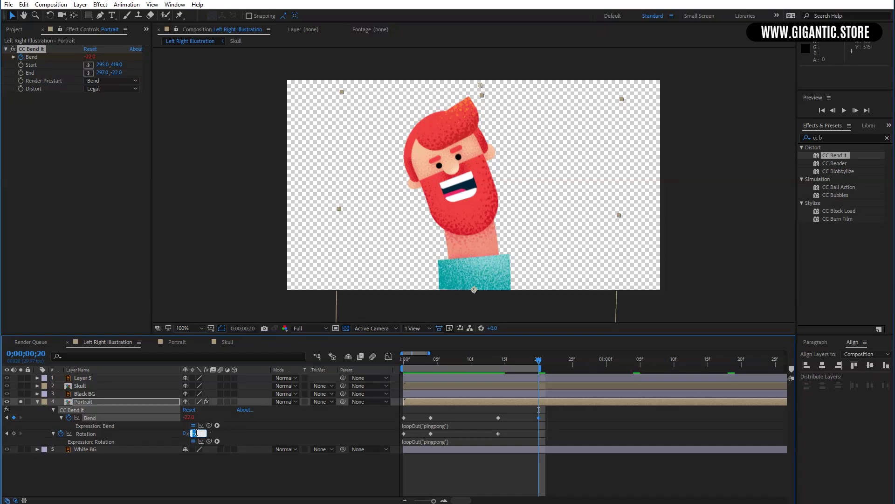
text(-8)
key(Return)
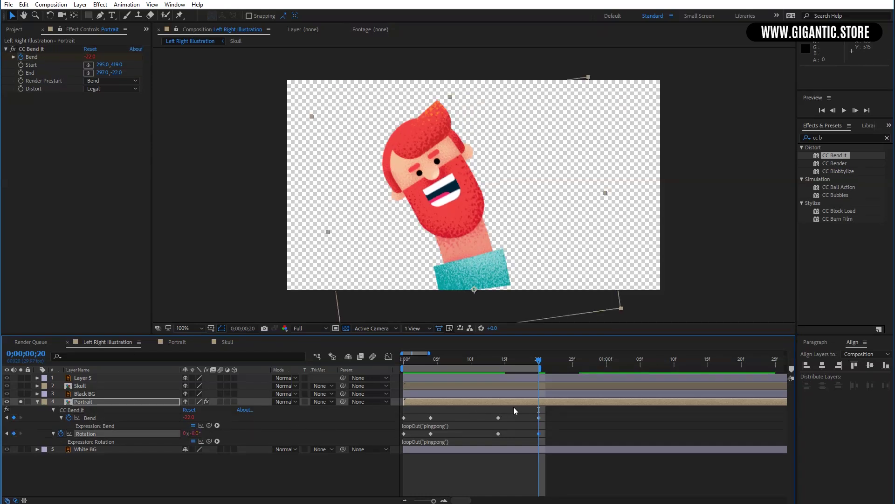
Nudge the middle Bend and Rotation keys, extend the work area, and preview the sway
drag(513, 411, 437, 433)
drag(539, 368, 675, 370)
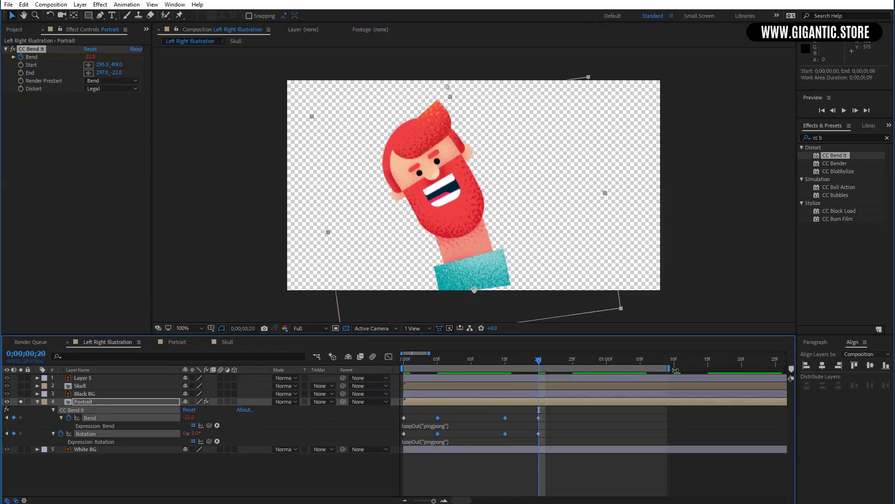
key(space)
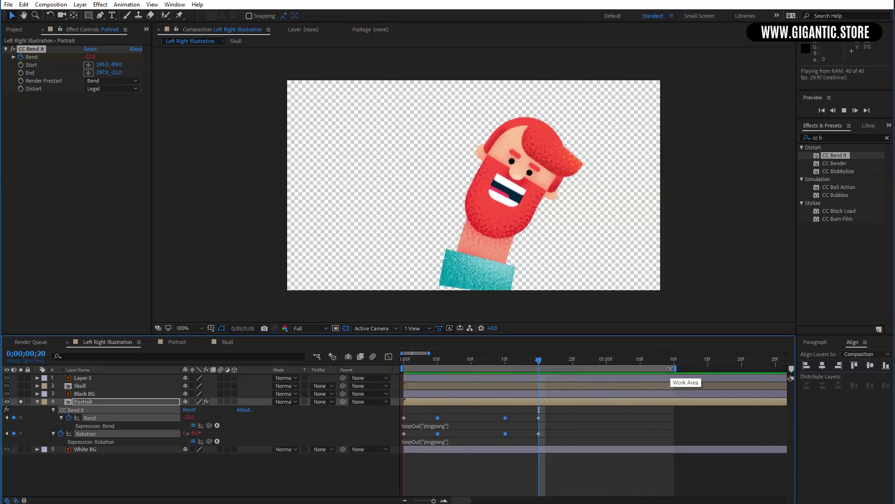
Apply Easy Ease to all the portrait's Bend and Rotation keyframes
drag(561, 411, 406, 446)
right_click(507, 419)
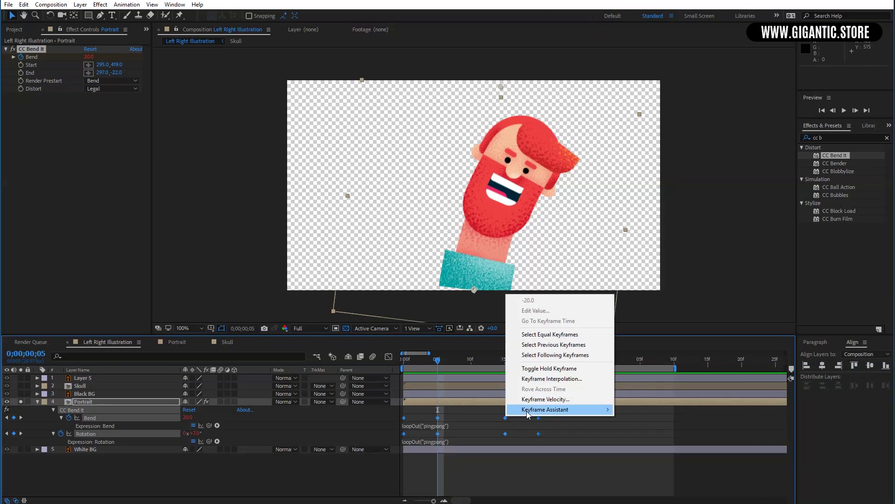
mouse_move(597, 462)
click(656, 440)
Preview the eased sway, return to frame 0, and solo the Skull layer
key(space)
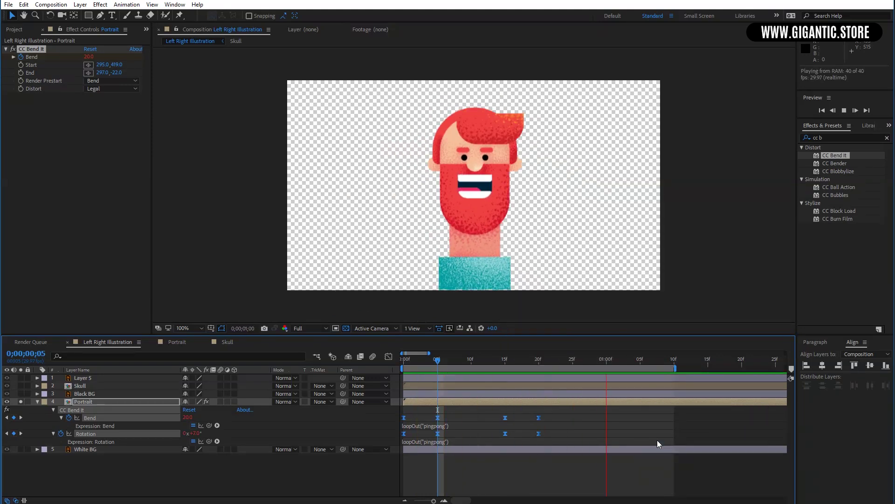
key(space)
key(Home)
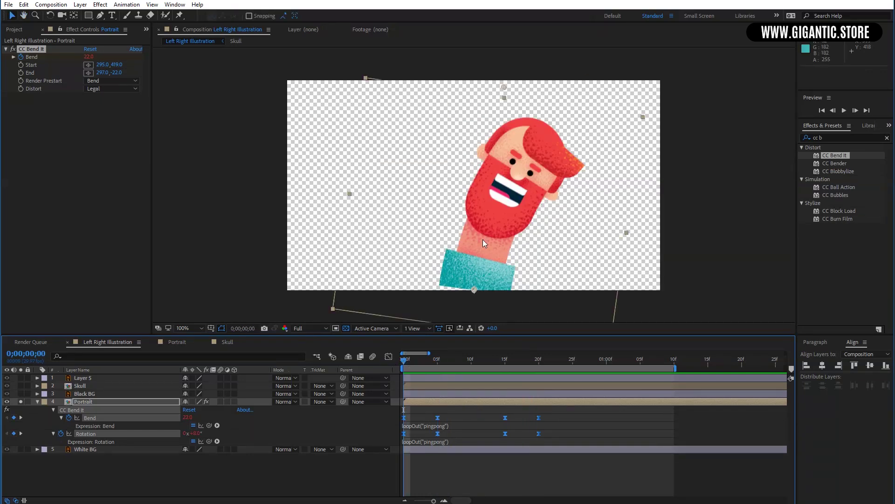
click(21, 385)
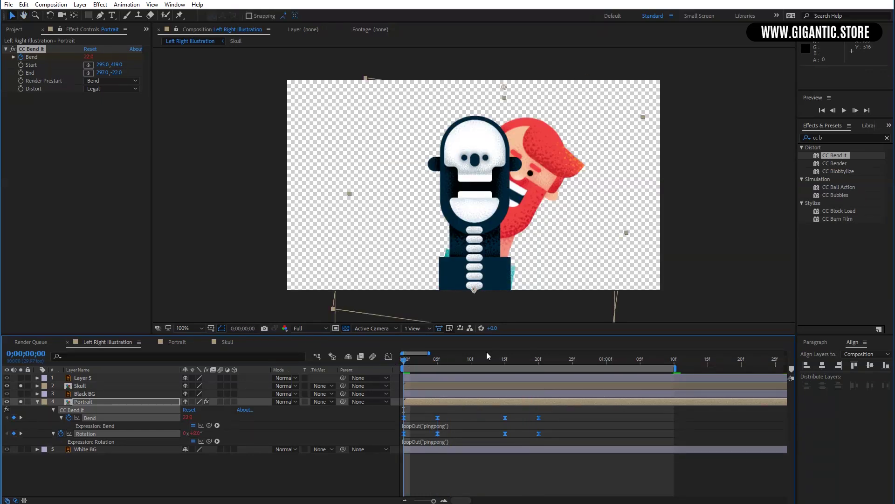
Apply CC Bend It to the Skull layer and move its End point up above the skull
click(450, 384)
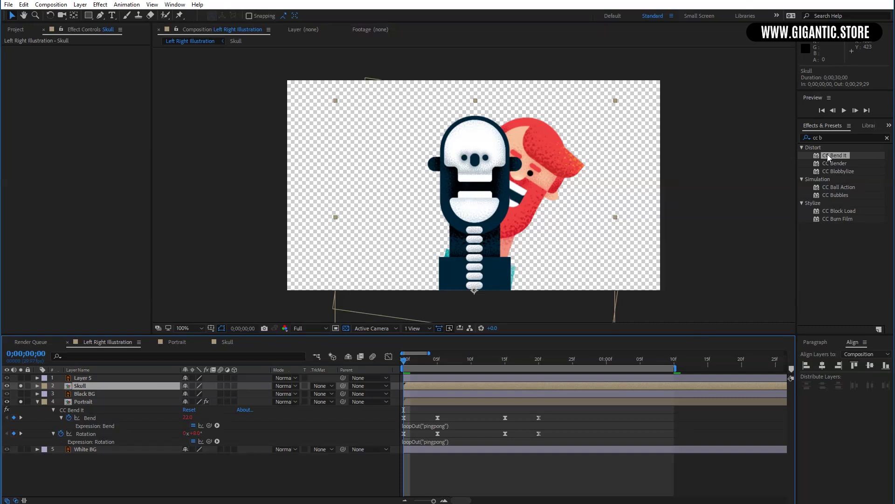
drag(828, 155, 464, 384)
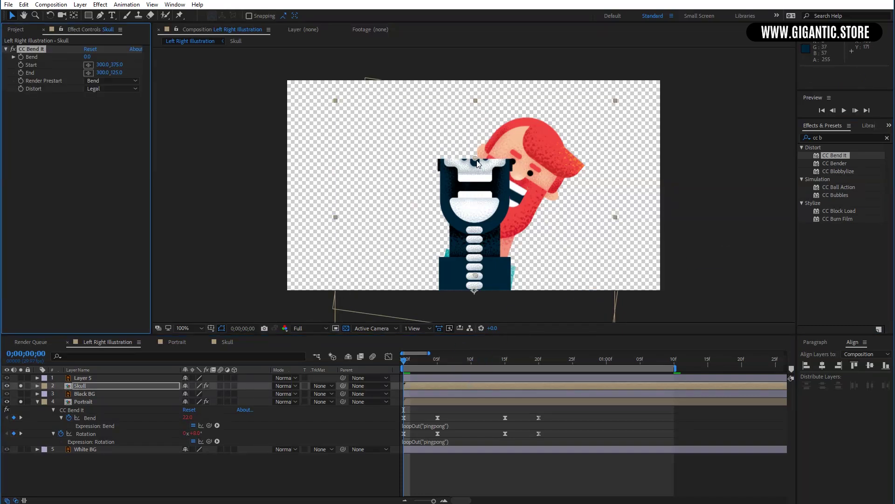
drag(476, 162, 474, 91)
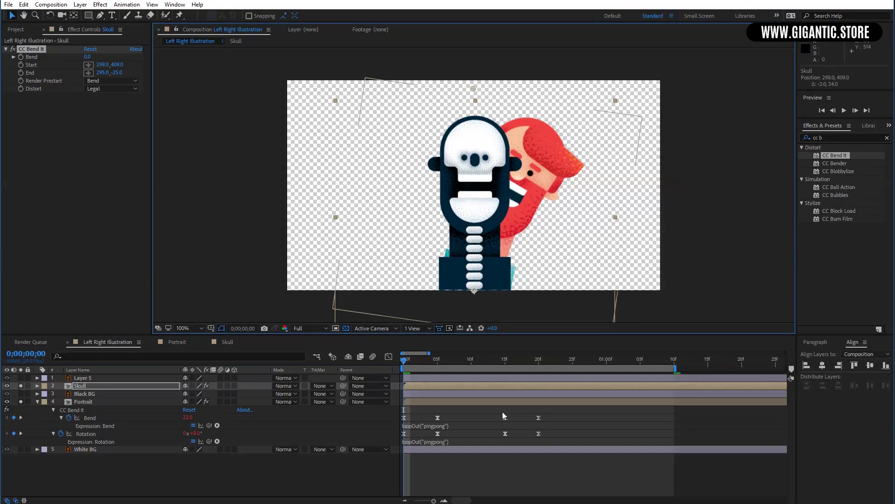
Paste the portrait's Bend and Rotation keyframes onto the Skull layer and preview
drag(550, 413, 403, 443)
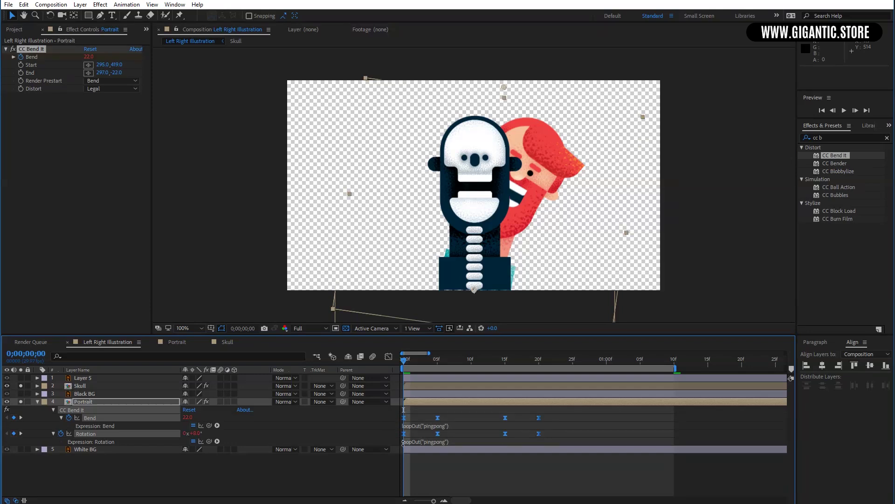
click(416, 387)
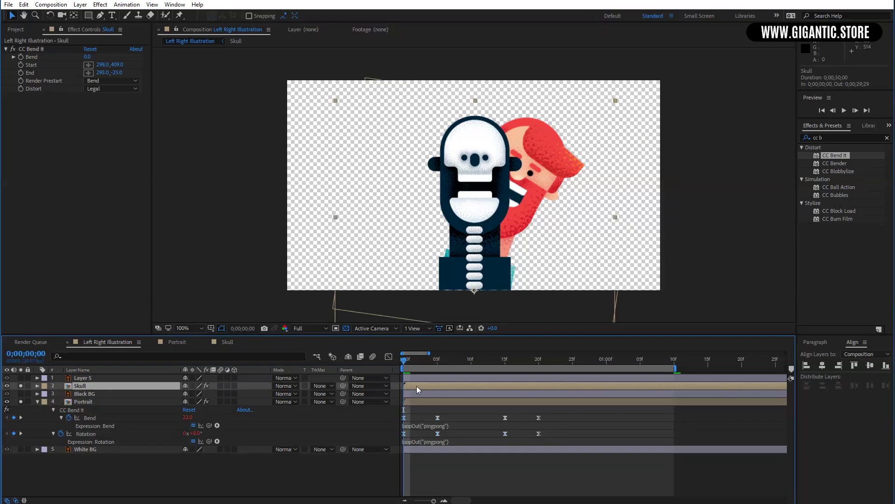
key(ctrl+v)
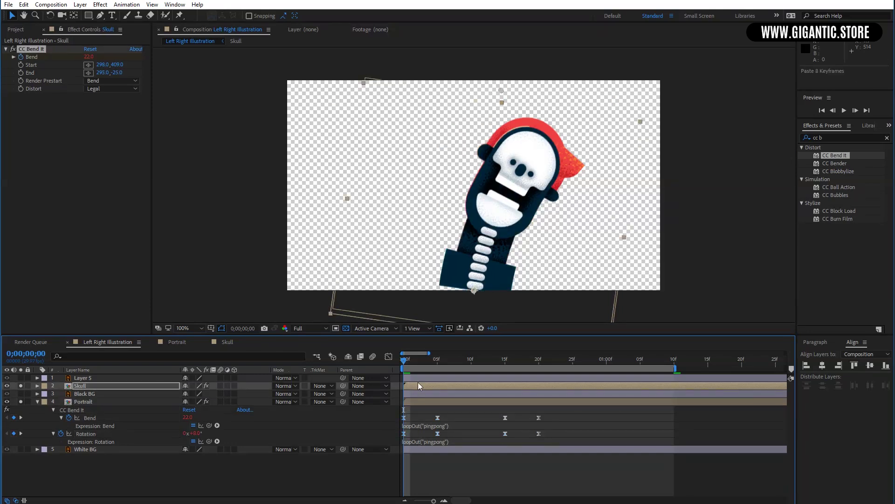
key(space)
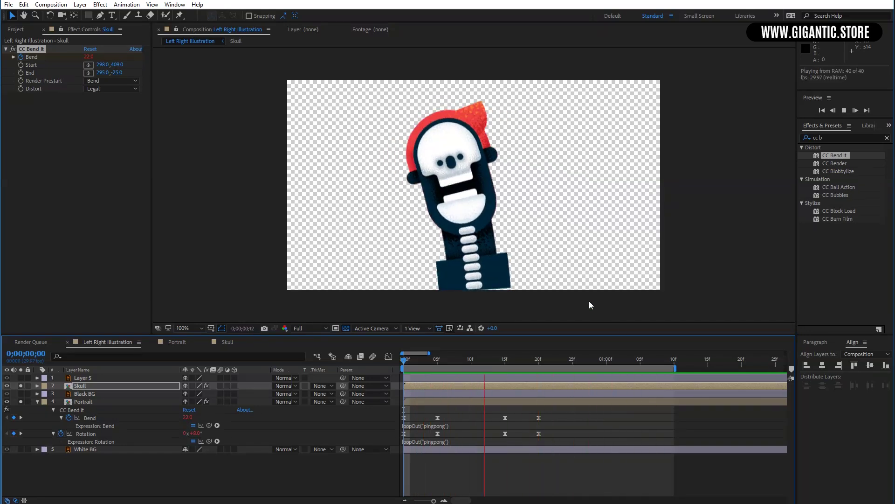
Turn off Solo on the Skull and Portrait layers and play the full composition
key(space)
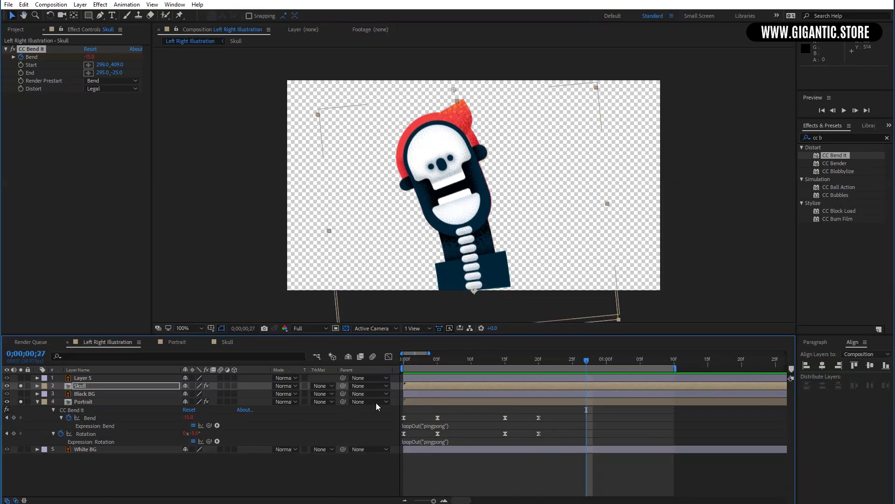
click(20, 385)
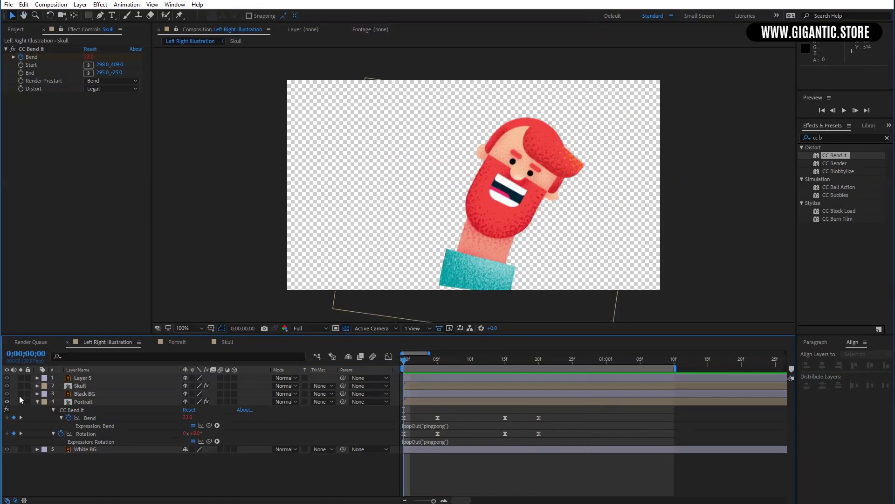
click(20, 401)
key(space)
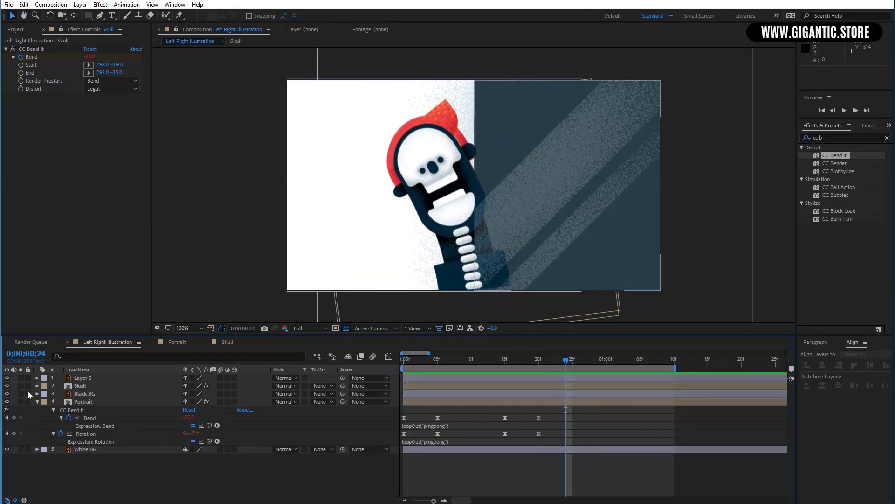
Hide the skull to check the portrait's motion, then show the skull again
click(6, 385)
drag(570, 366, 597, 368)
click(7, 385)
key(Page_Down)
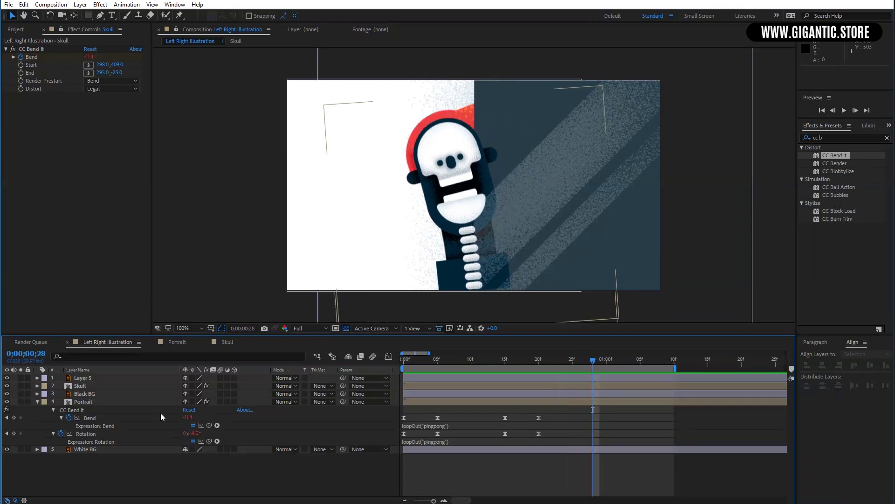
Duplicate the Black BG layer, rename it 'Mask', and move it above Skull
click(85, 394)
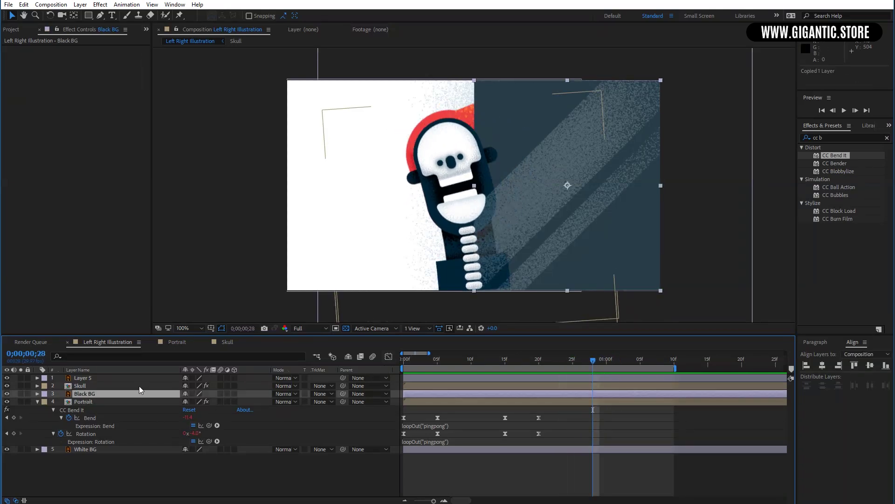
right_click(89, 394)
key(Escape)
key(ctrl+d)
key(Return)
text(Mas)
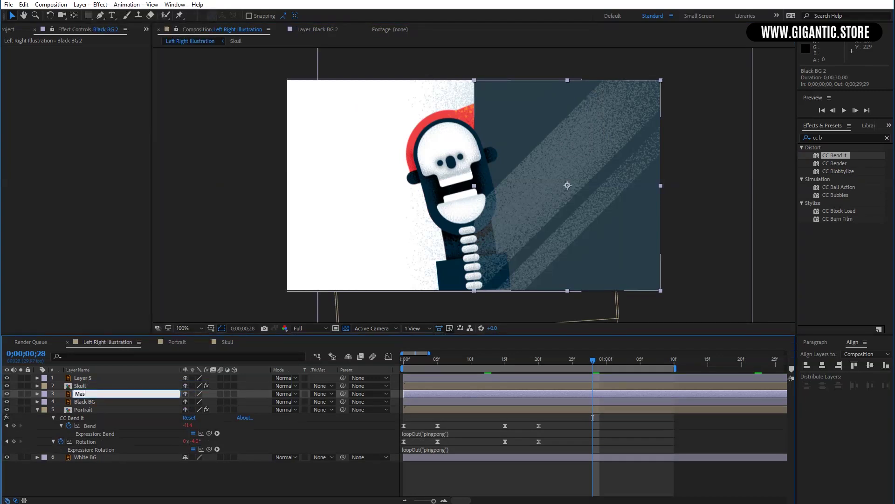
text(k)
key(Return)
drag(83, 394, 81, 381)
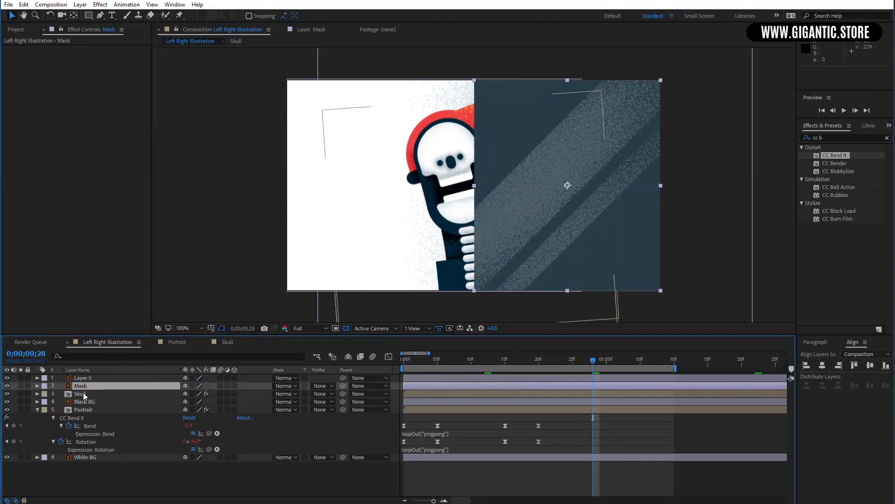
Set the Skull's Track Matte to Alpha Matte "Mask" and preview the result
click(82, 394)
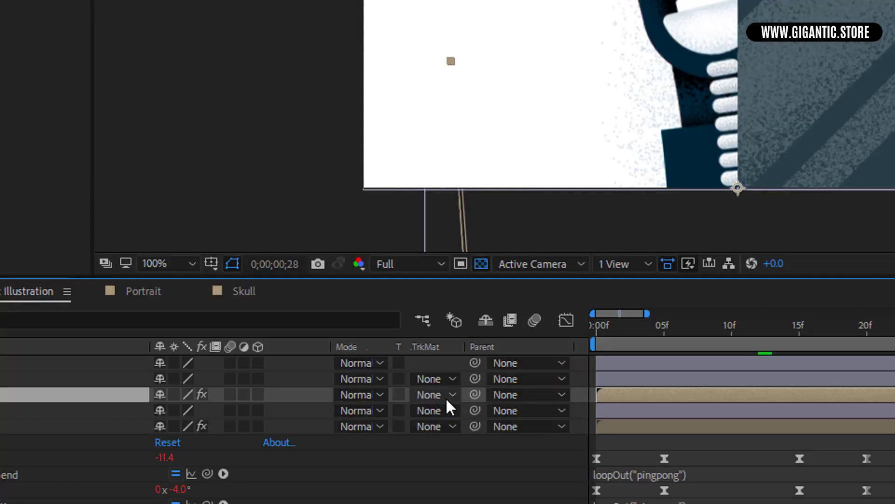
click(330, 394)
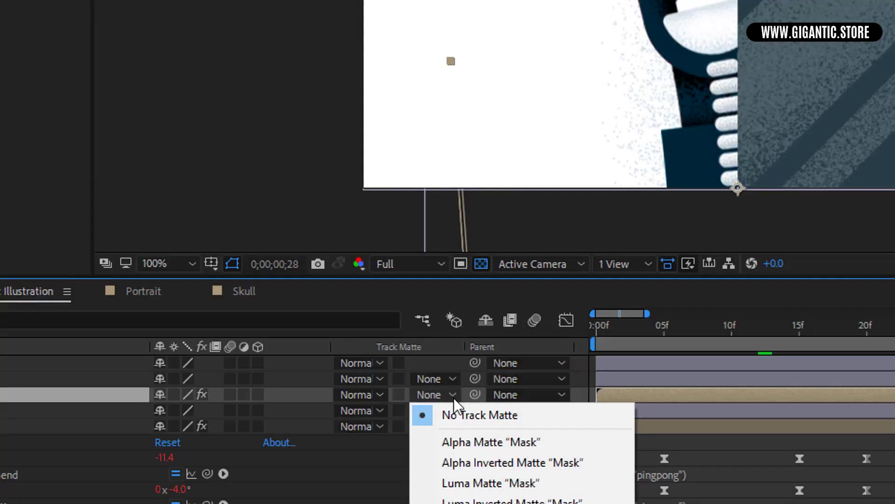
click(494, 443)
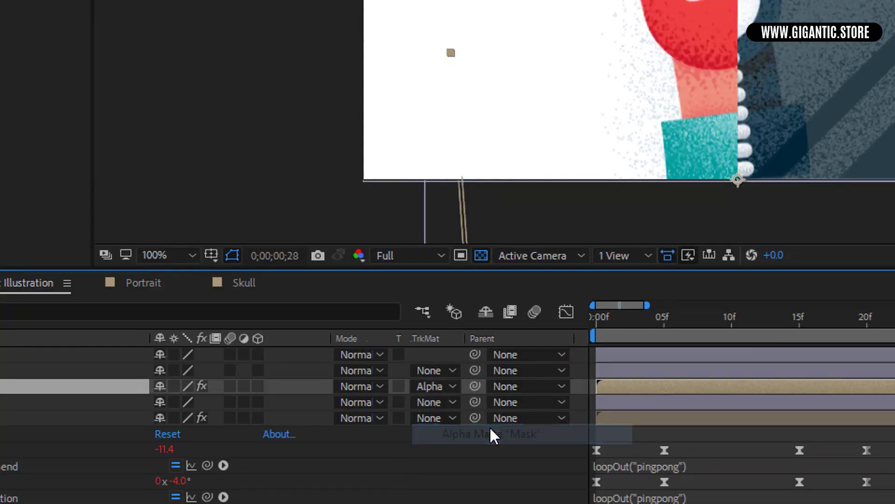
key(space)
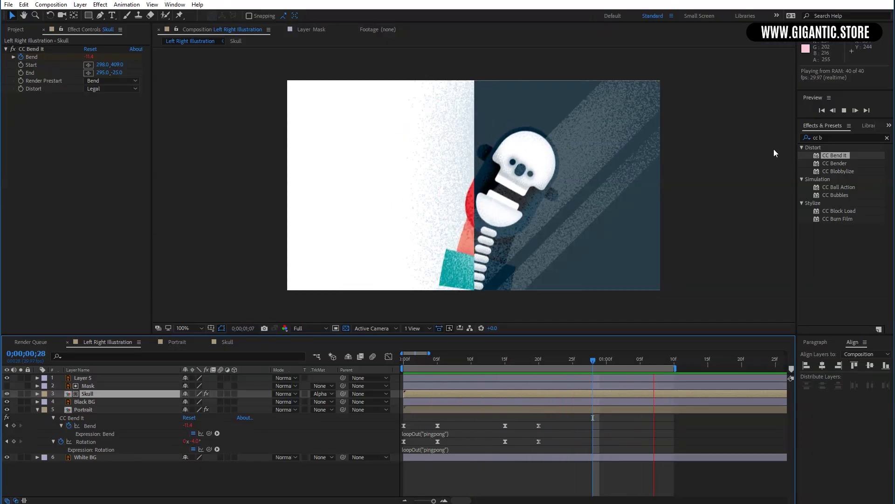
key(space)
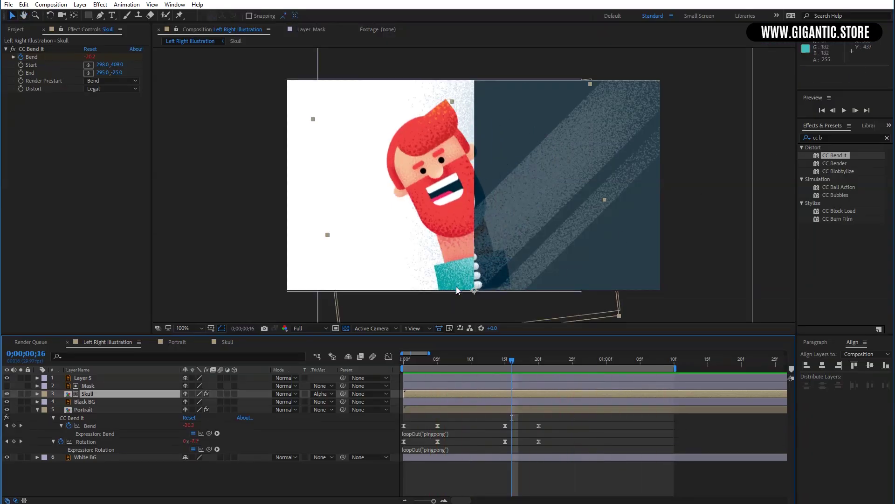
At frame 10, select all six layers and precompose them as 'All'
click(471, 360)
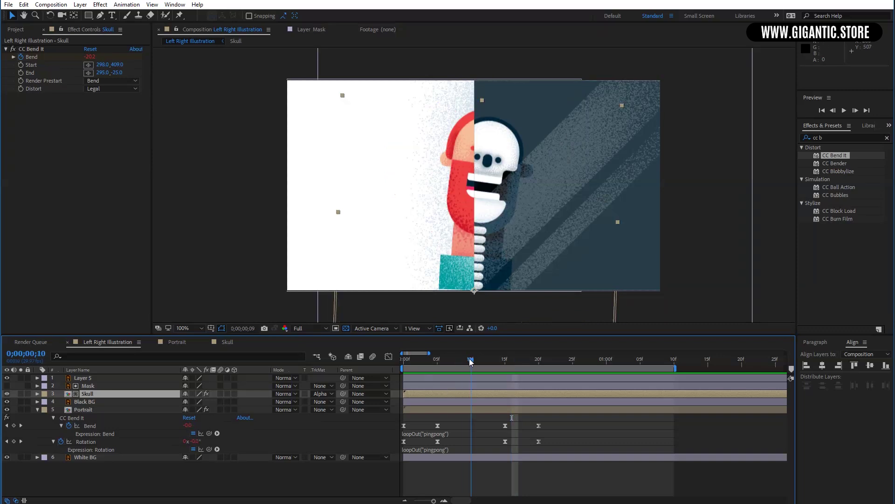
click(482, 377)
key(ctrl+a)
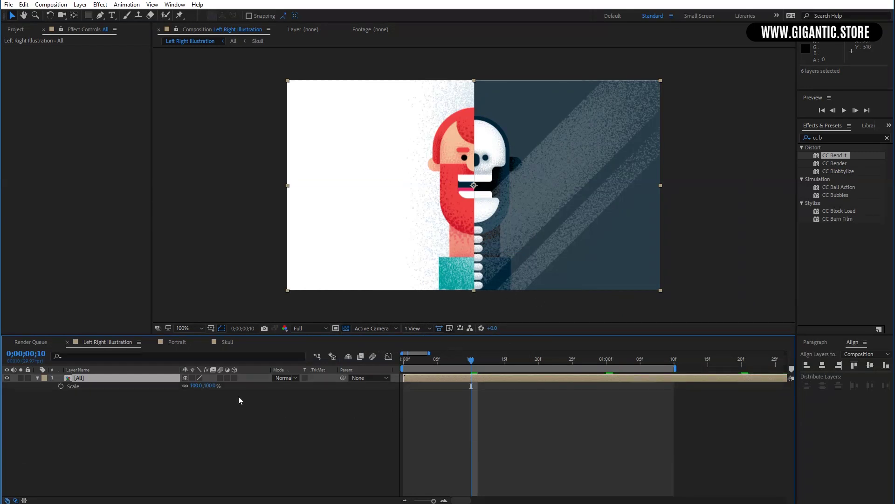
Scale the All precomp to 105% and preview the animation
click(208, 385)
text(105)
key(Return)
key(space)
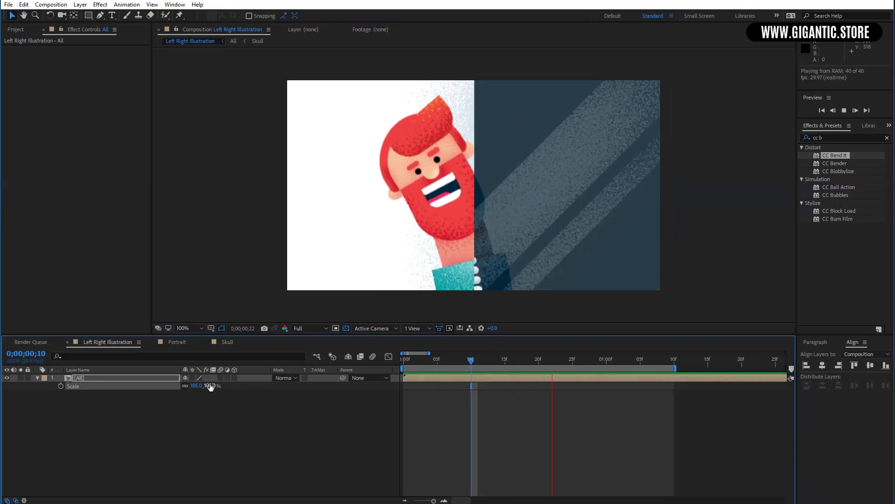